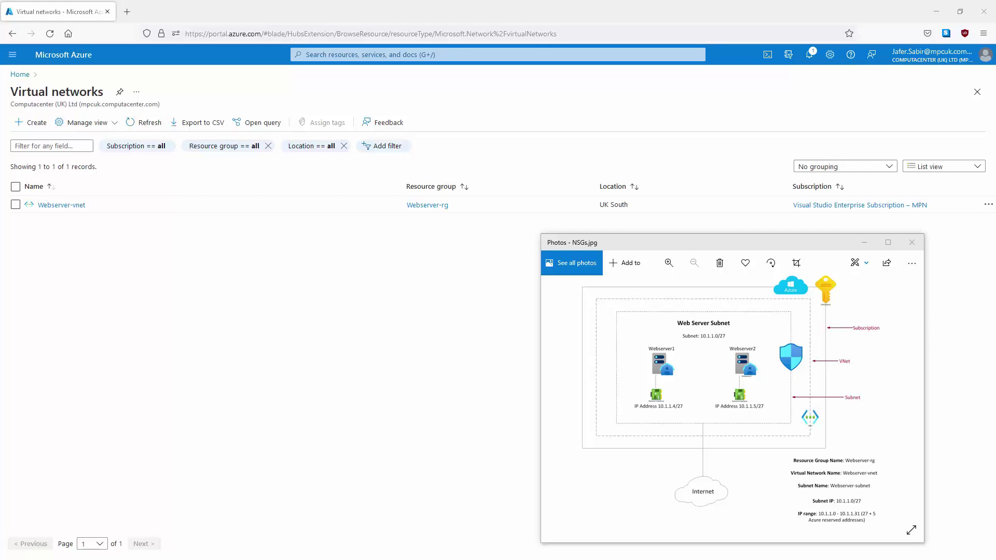
Step: Bring both PuTTY sessions on screen and ping 10.1.1.5 from webserver1
{"action": "left_click_drag", "start_coordinate": [995, 167], "coordinate": [310, 189]}
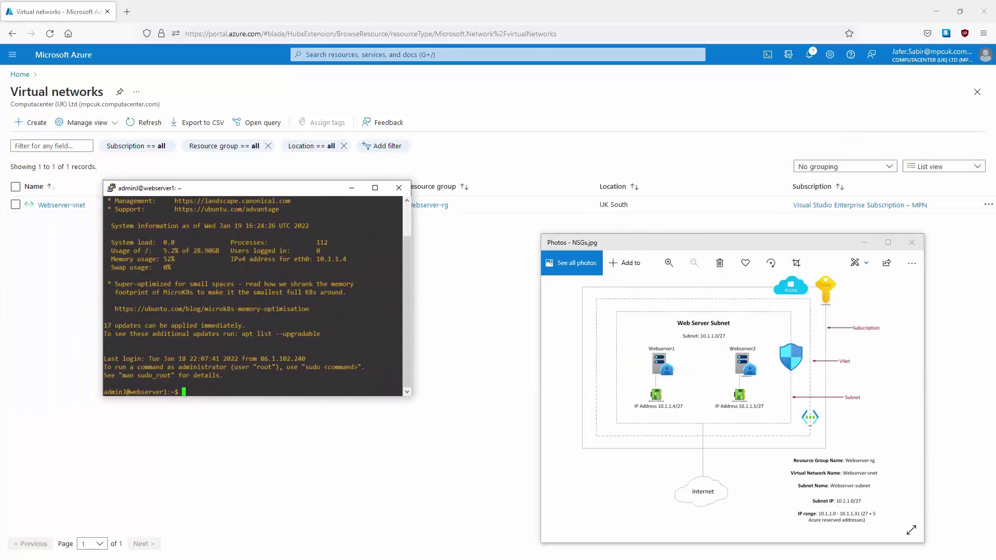
{"action": "left_click_drag", "start_coordinate": [995, 93], "coordinate": [736, 200]}
{"action": "left_click", "coordinate": [216, 392]}
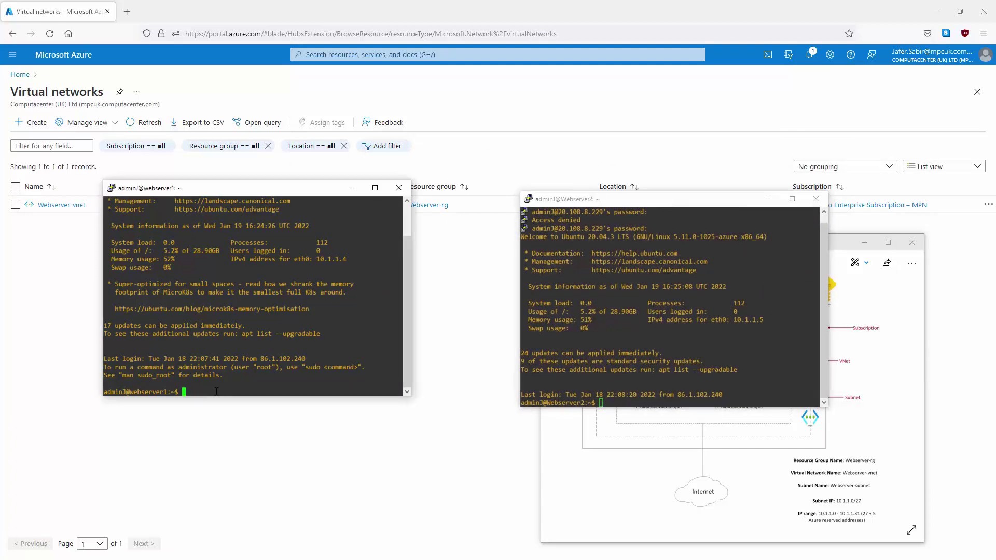
{"action": "type", "text": "ping 10.1.1.5"}
{"action": "key", "text": "Return"}
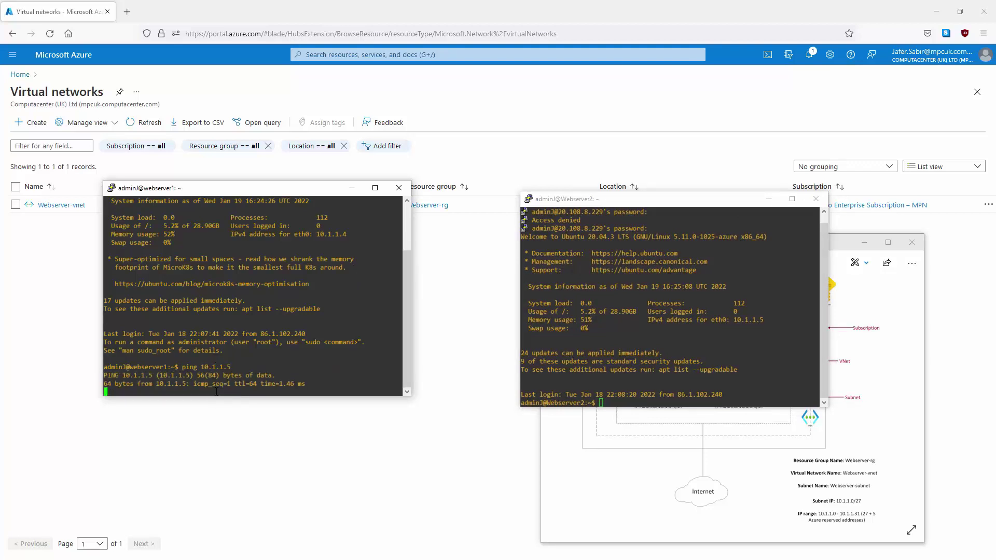
Step: Start a ping to 10.1.1.4 from the Webserver2 session
{"action": "left_click", "coordinate": [602, 394]}
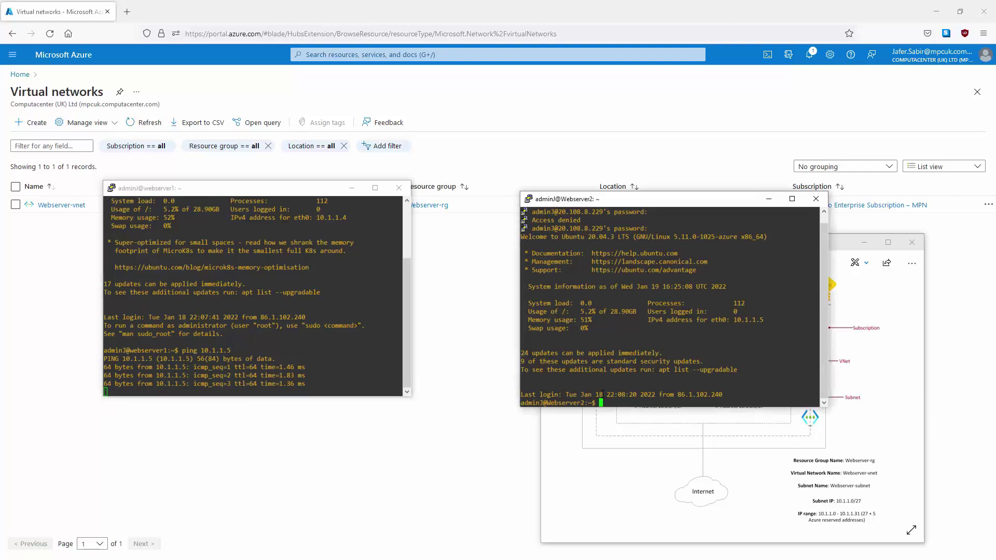
{"action": "type", "text": "ping "}
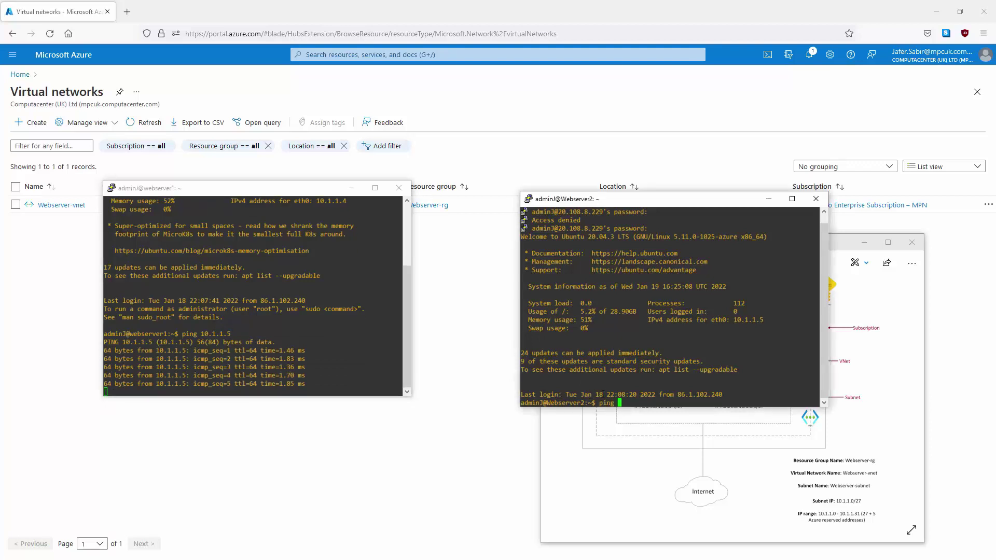
{"action": "type", "text": "10.1.1.4"}
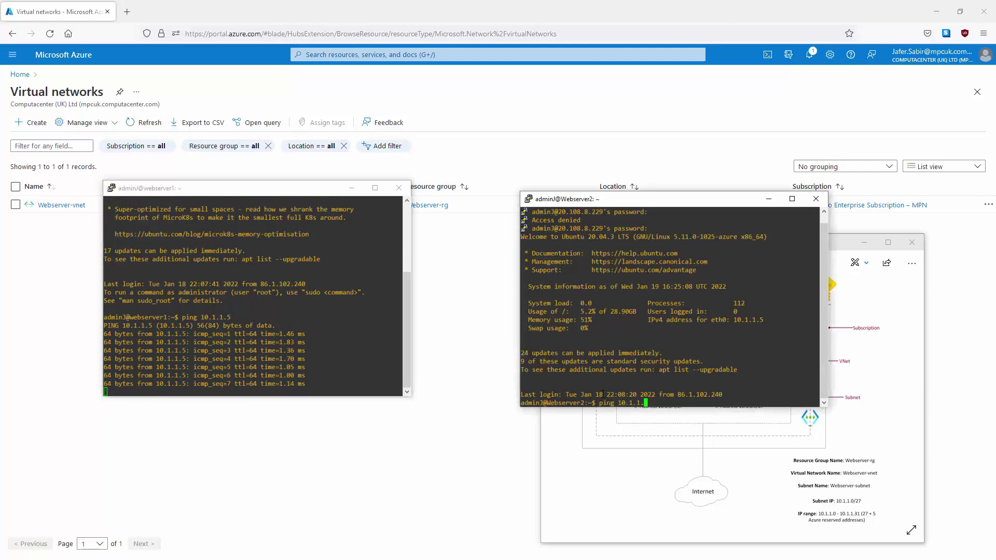
{"action": "key", "text": "Return"}
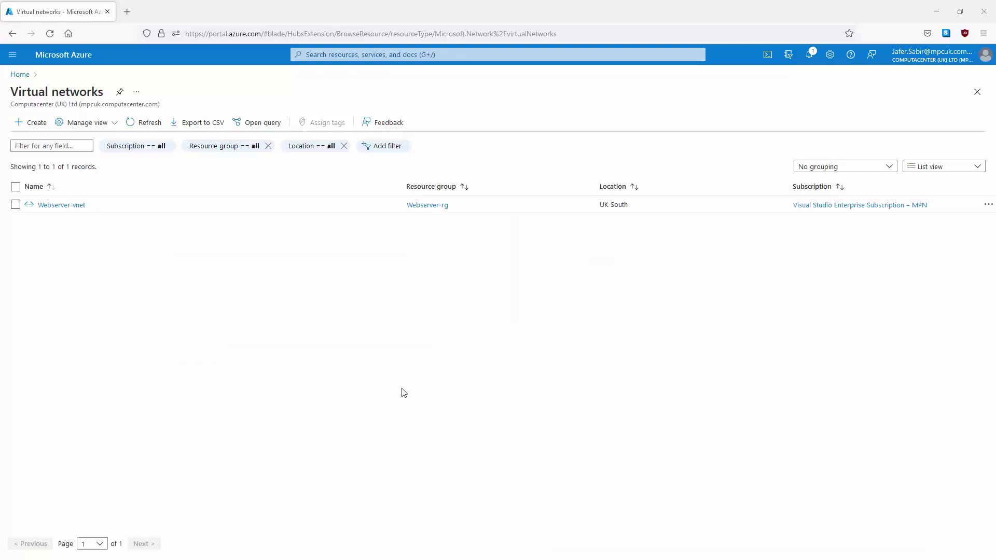
Step: Open Webserver-vnet (address space 10.1.0.0/20), list its subnets and open Webserver-subnet
{"action": "left_click", "coordinate": [61, 205]}
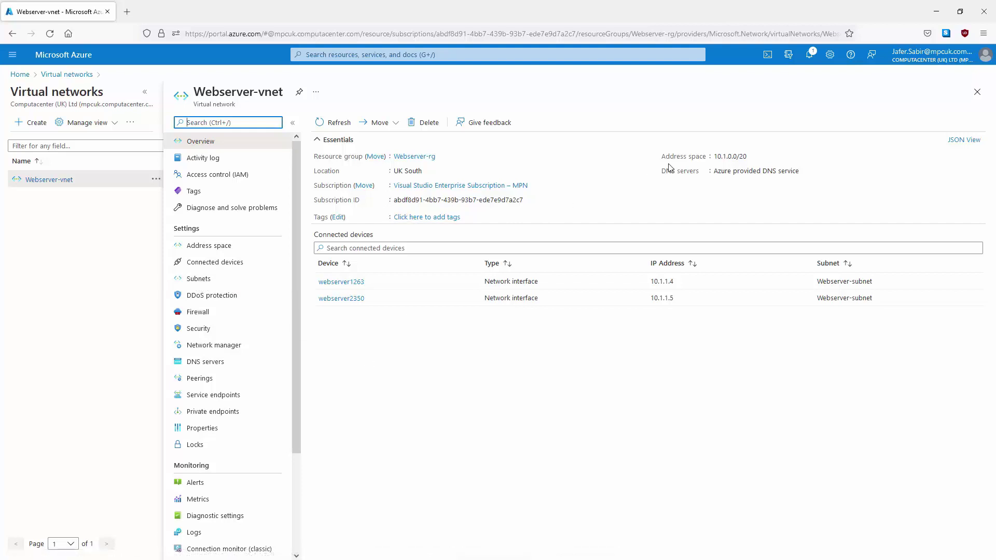
{"action": "left_click_drag", "start_coordinate": [714, 156], "coordinate": [745, 157]}
{"action": "left_click", "coordinate": [720, 156]}
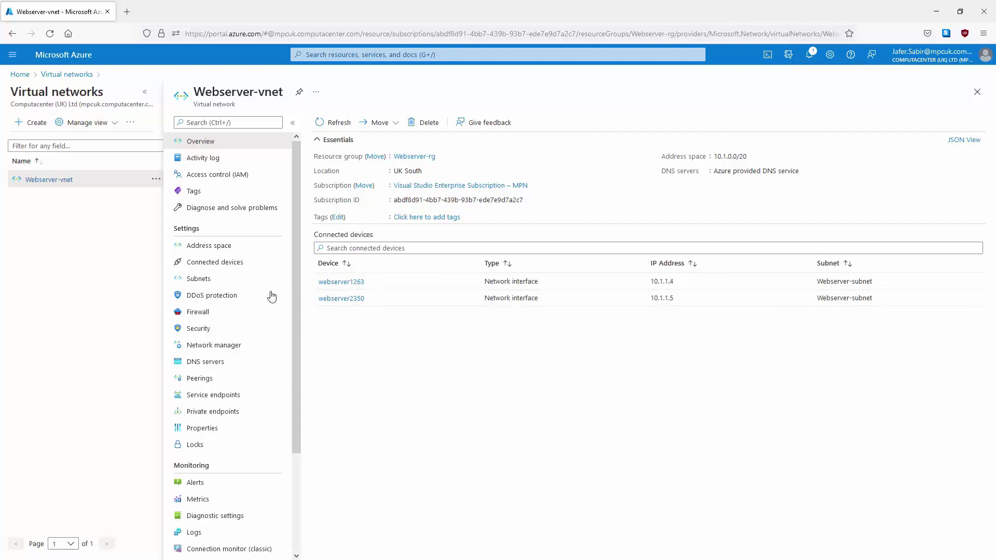
{"action": "left_click", "coordinate": [200, 284]}
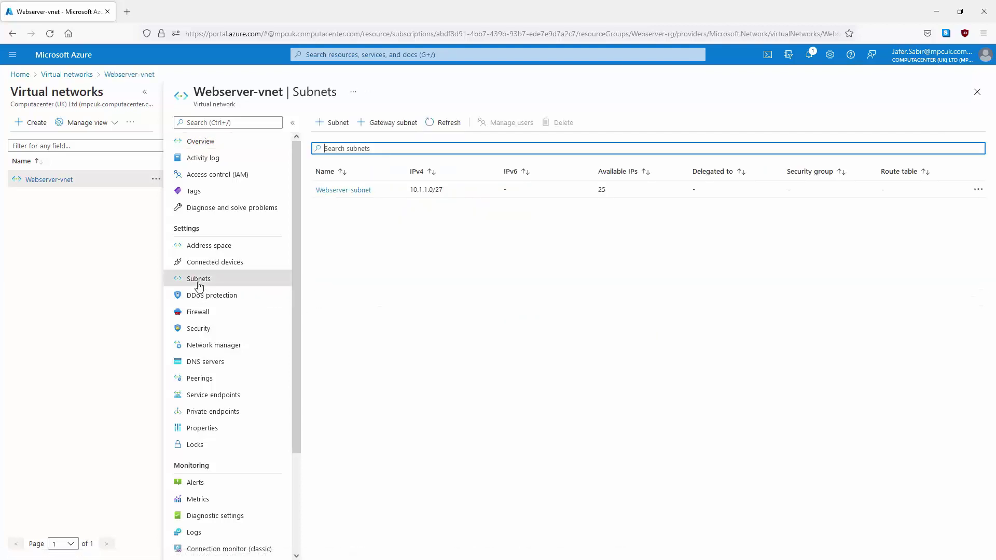
{"action": "left_click", "coordinate": [353, 192]}
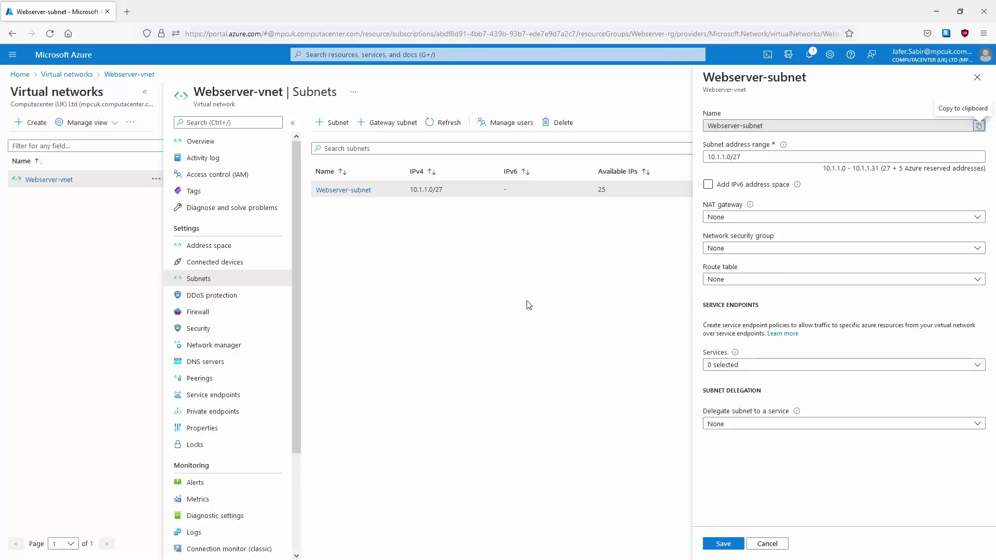
Step: Go from Home through Virtual machines to webserver1's Networking page
{"action": "left_click", "coordinate": [73, 61]}
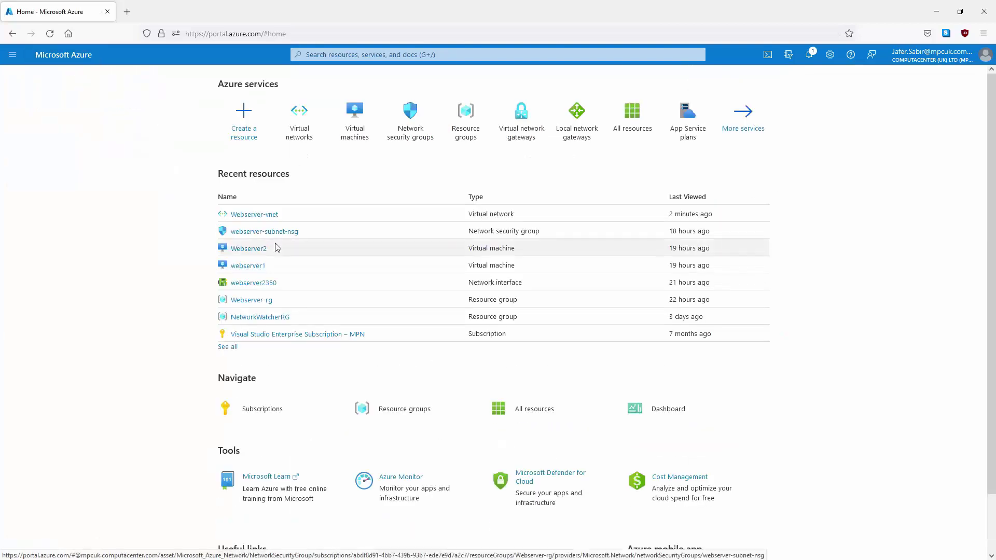
{"action": "left_click", "coordinate": [352, 124]}
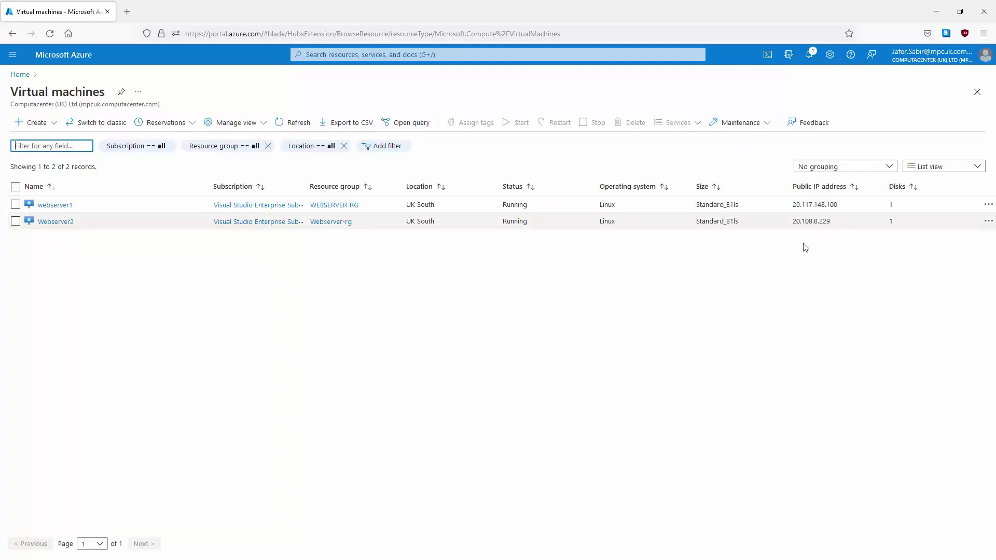
{"action": "left_click", "coordinate": [56, 206]}
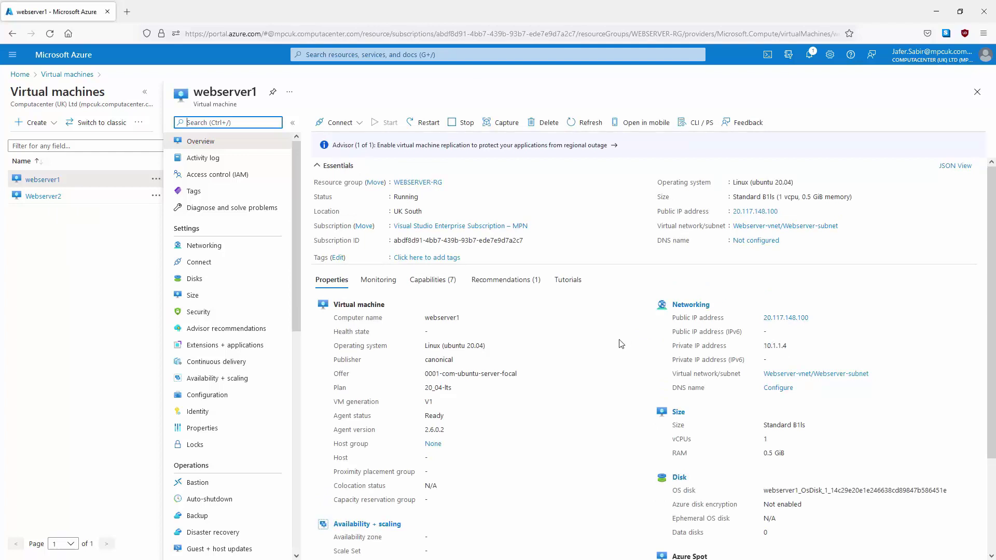
{"action": "left_click", "coordinate": [210, 250]}
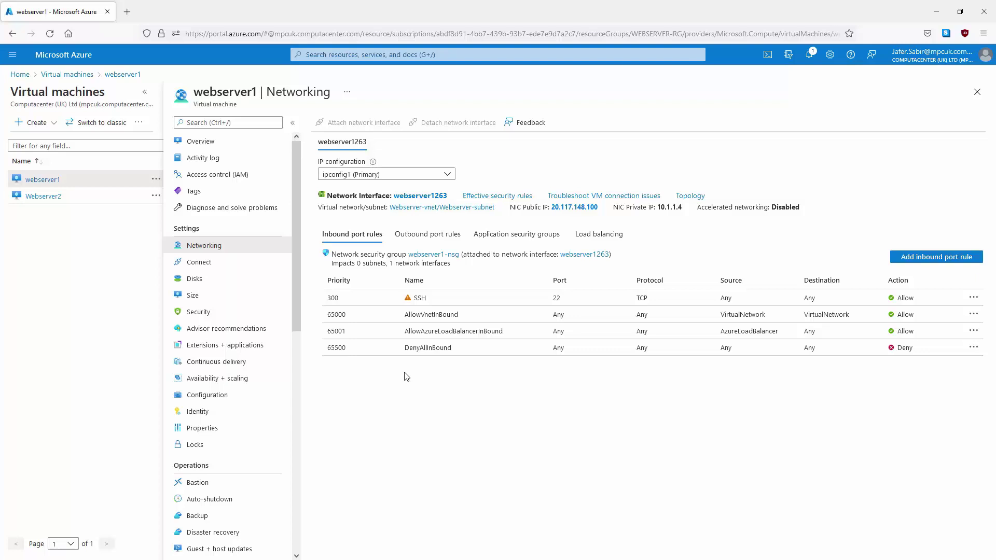
{"action": "left_click", "coordinate": [429, 236]}
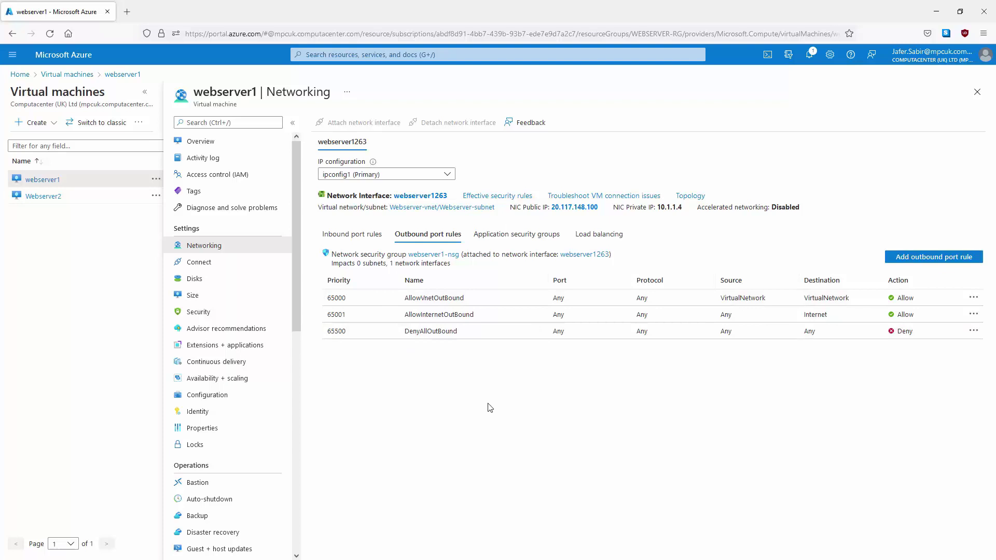
{"action": "left_click", "coordinate": [339, 233]}
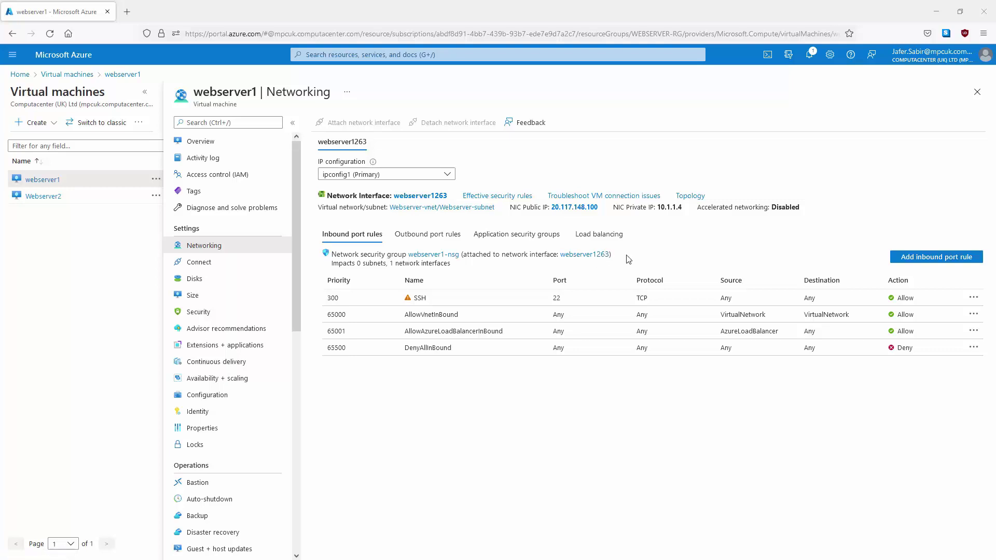
Step: Show the outbound port rules on webserver1's networking page
{"action": "left_click", "coordinate": [430, 238]}
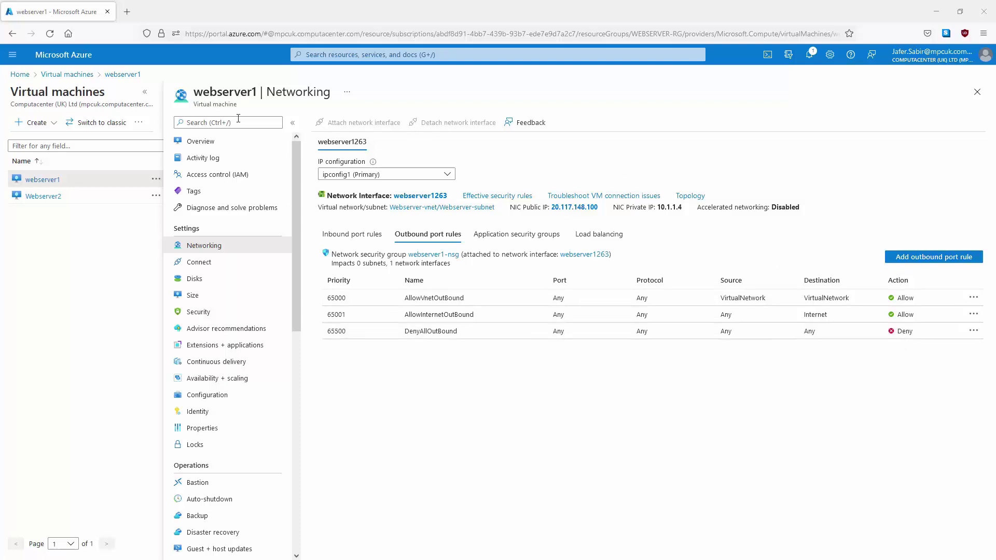
Step: From Home, go to Network security groups and start creating a new group
{"action": "left_click", "coordinate": [57, 65]}
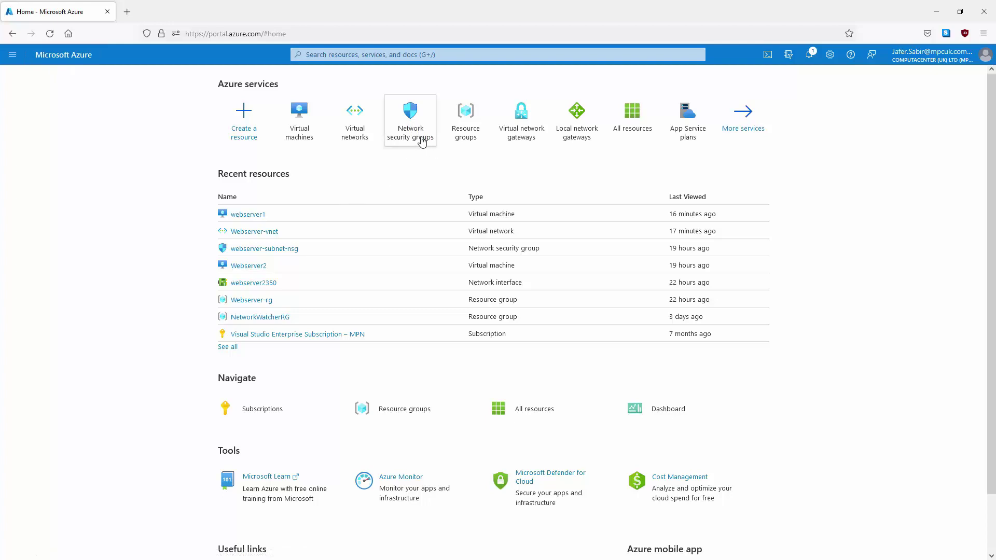
{"action": "left_click", "coordinate": [415, 138]}
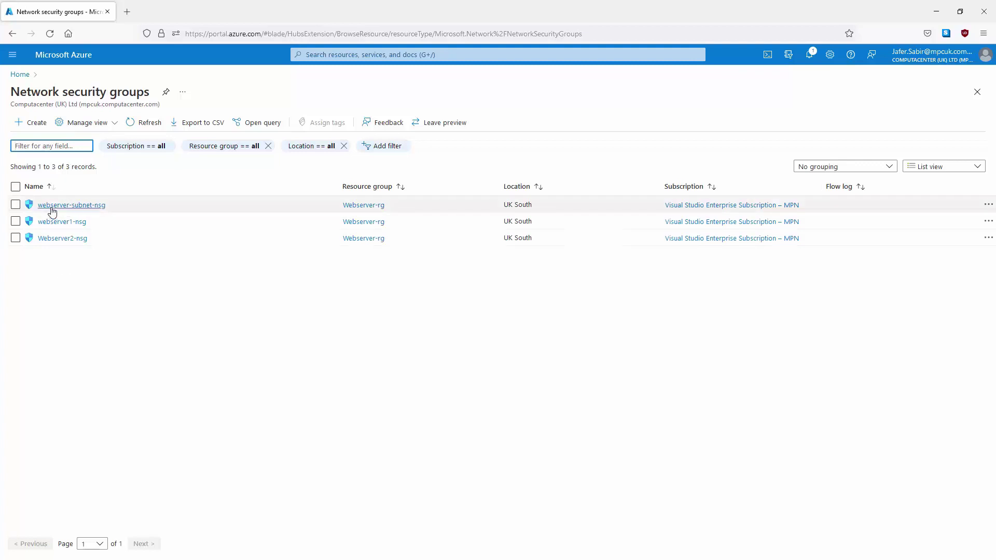
{"action": "left_click", "coordinate": [32, 127]}
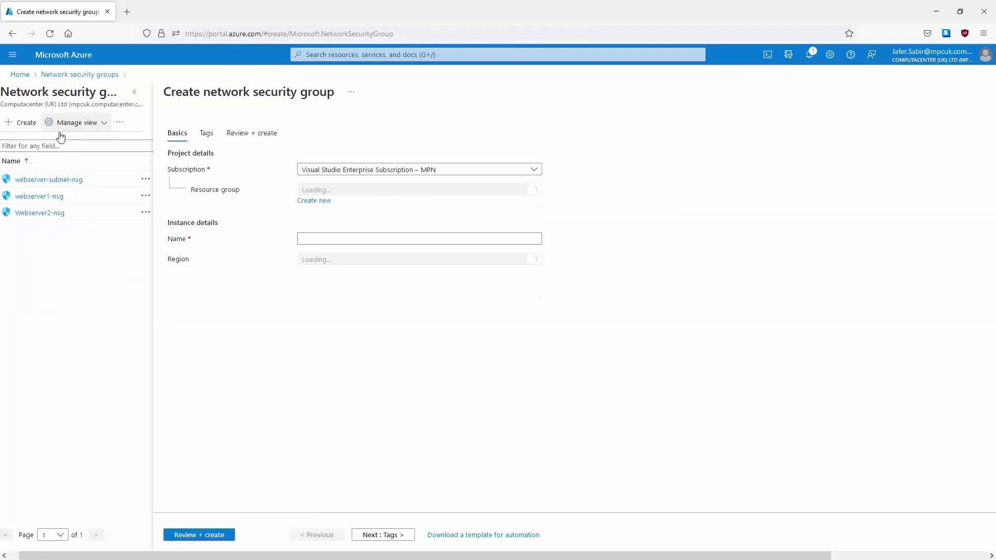
Step: Name the new group webserver2-nsg, place it in Webserver-rg, and run validation
{"action": "left_click", "coordinate": [344, 240]}
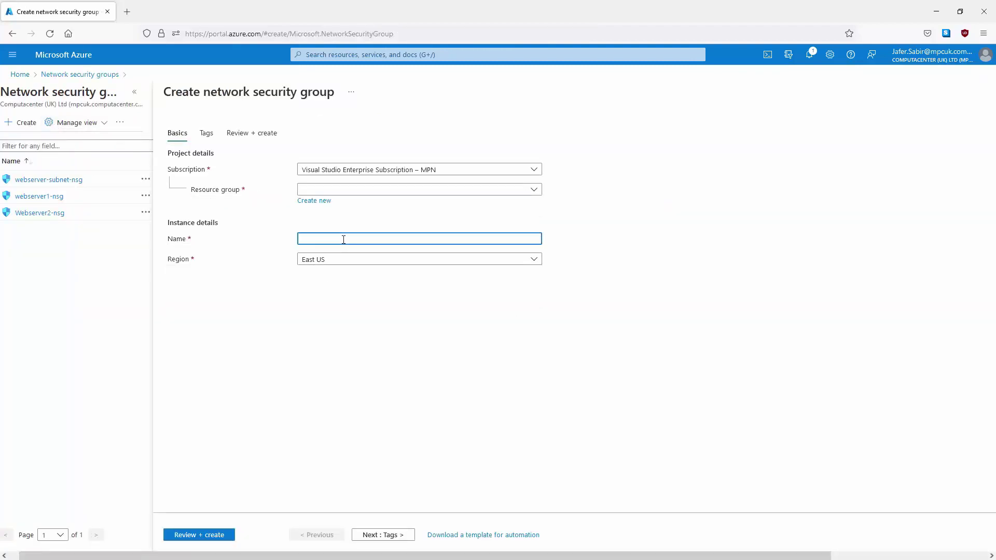
{"action": "type", "text": "webserver2-nsg"}
{"action": "left_click", "coordinate": [534, 190]}
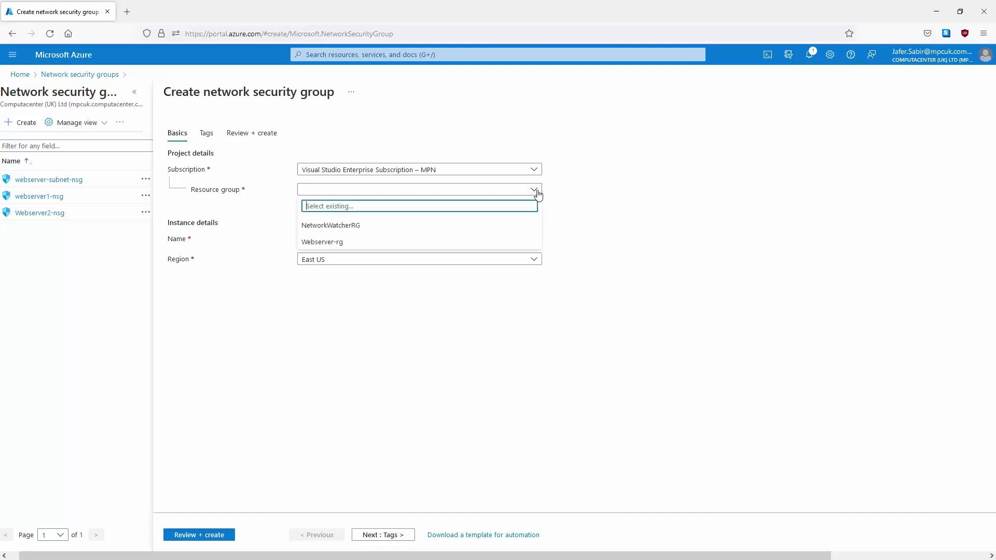
{"action": "left_click", "coordinate": [335, 243]}
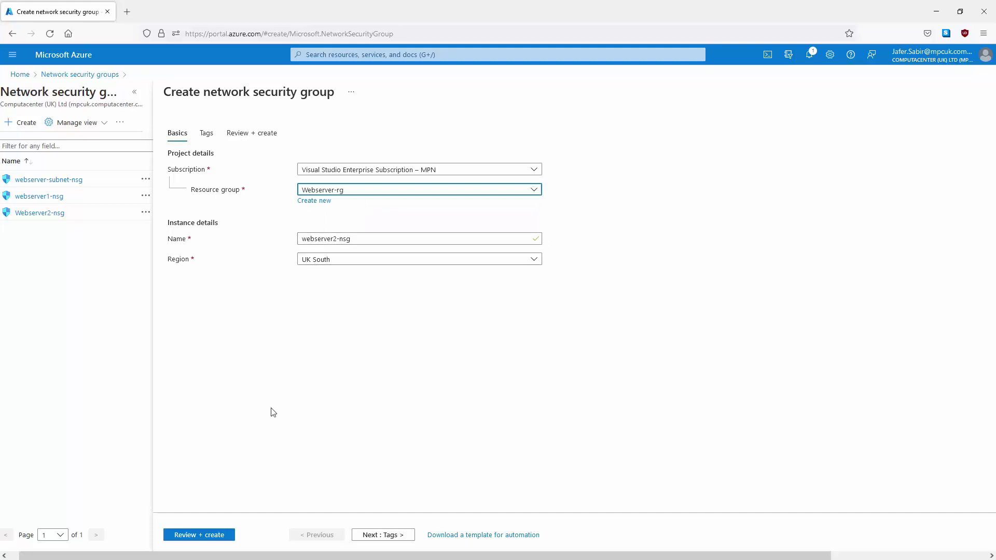
{"action": "left_click", "coordinate": [202, 535]}
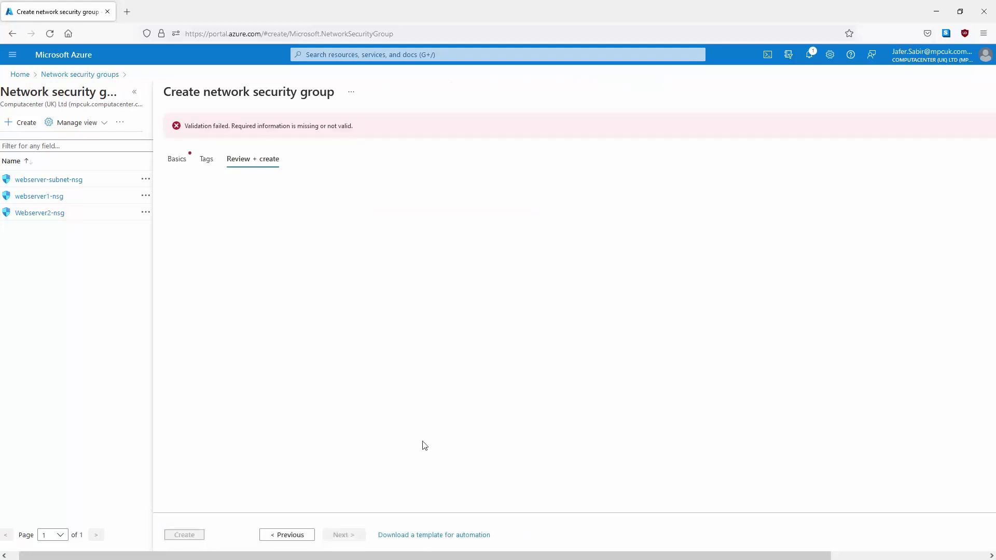
Step: Rename the group to webserver-subnet2-nsg, pass validation, and create it
{"action": "left_click", "coordinate": [179, 163]}
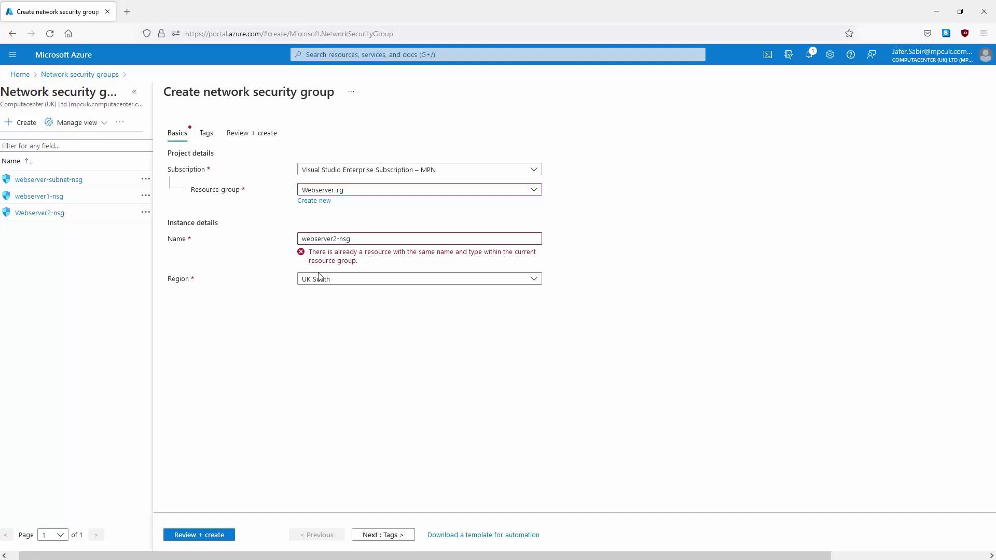
{"action": "left_click", "coordinate": [337, 241]}
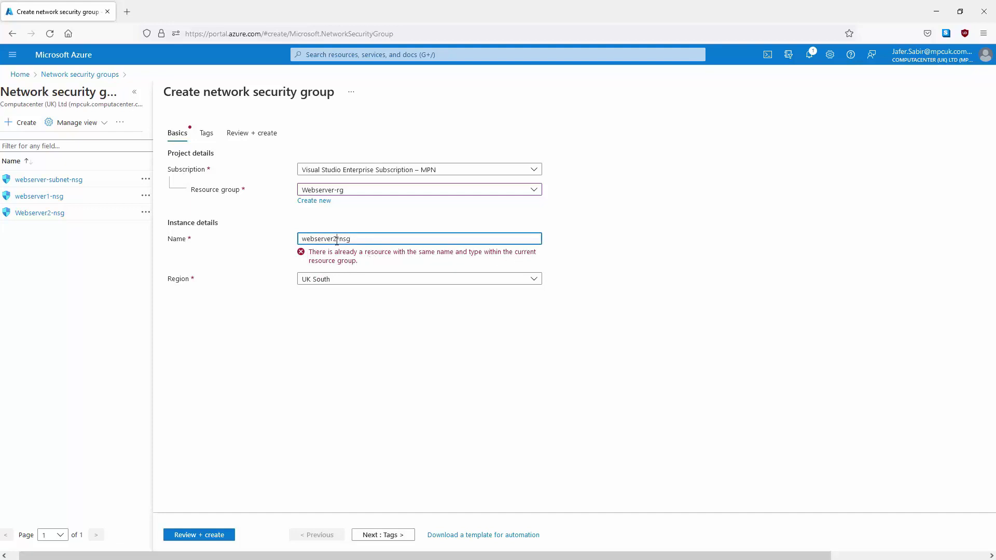
{"action": "key", "text": "BackSpace"}
{"action": "type", "text": "-subnet2"}
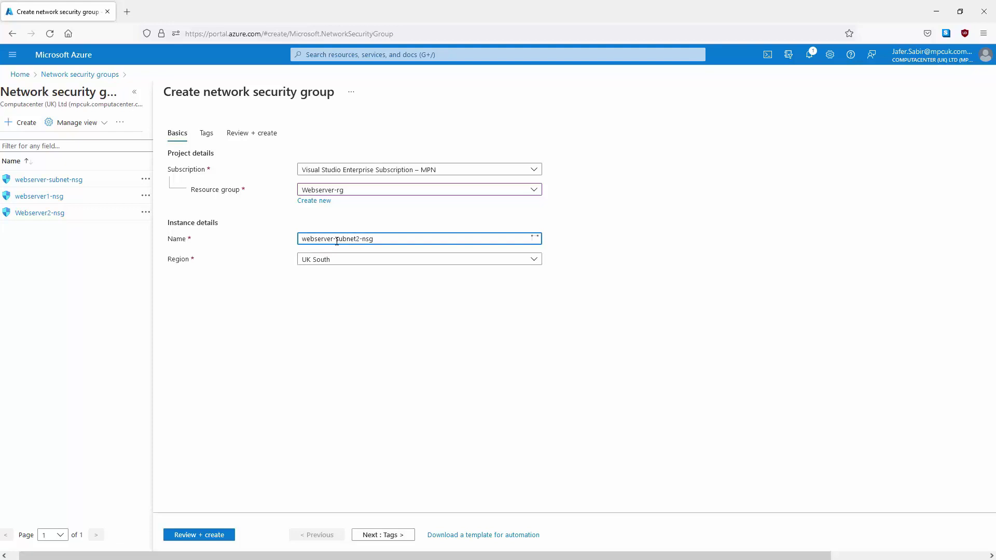
{"action": "left_click", "coordinate": [189, 538]}
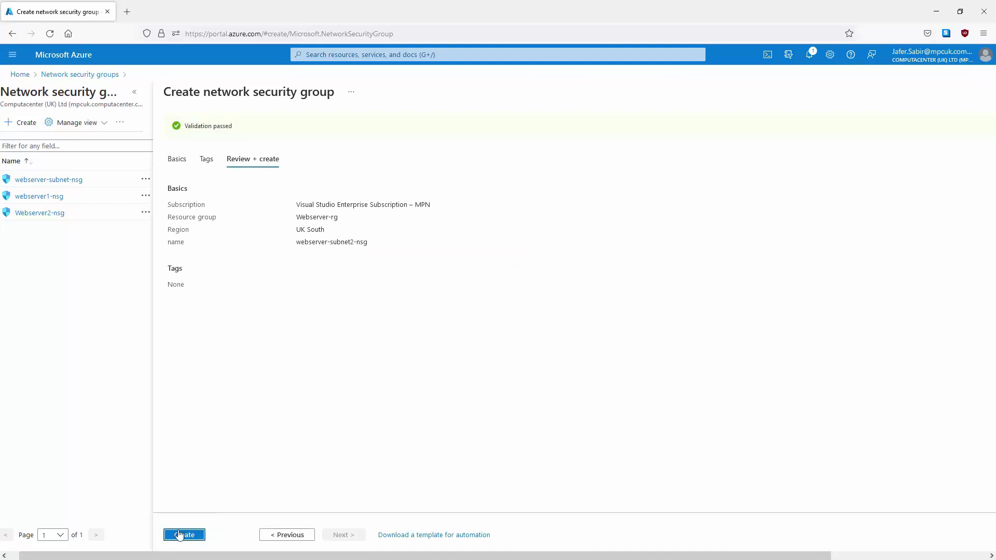
{"action": "left_click", "coordinate": [188, 536]}
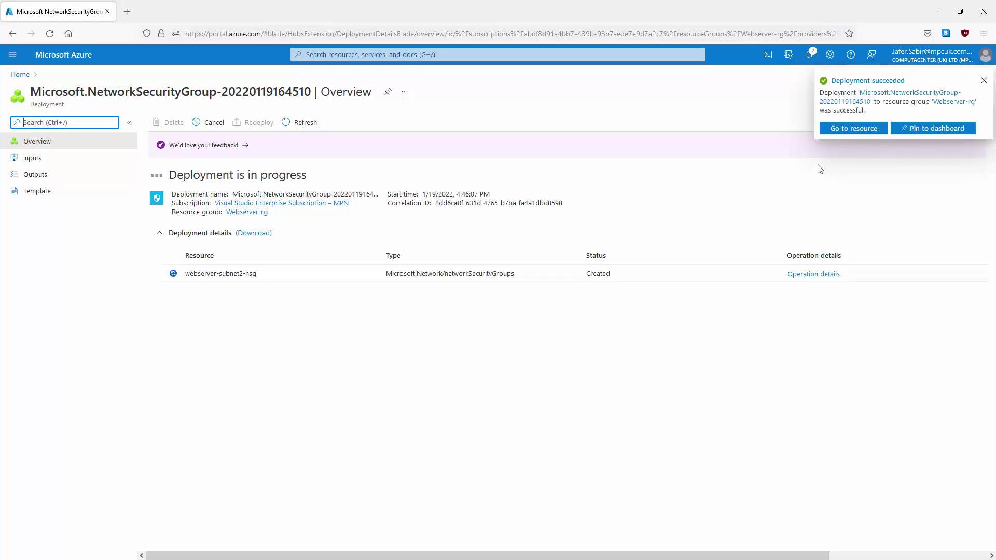
Step: Open the newly deployed webserver-subnet2-nsg resource from the notification
{"action": "left_click", "coordinate": [858, 133]}
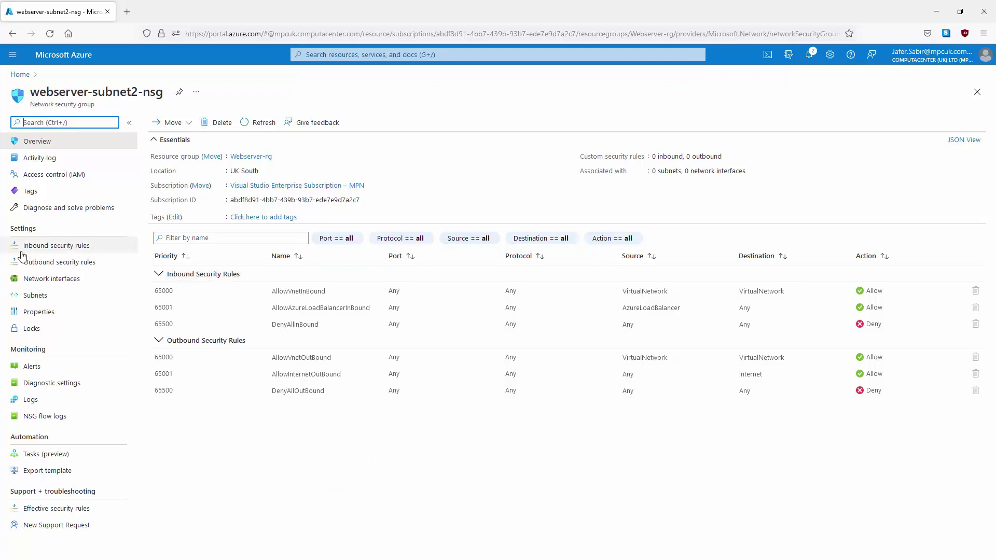
Step: Start a new inbound rule with destination port 22 over TCP
{"action": "left_click", "coordinate": [73, 251]}
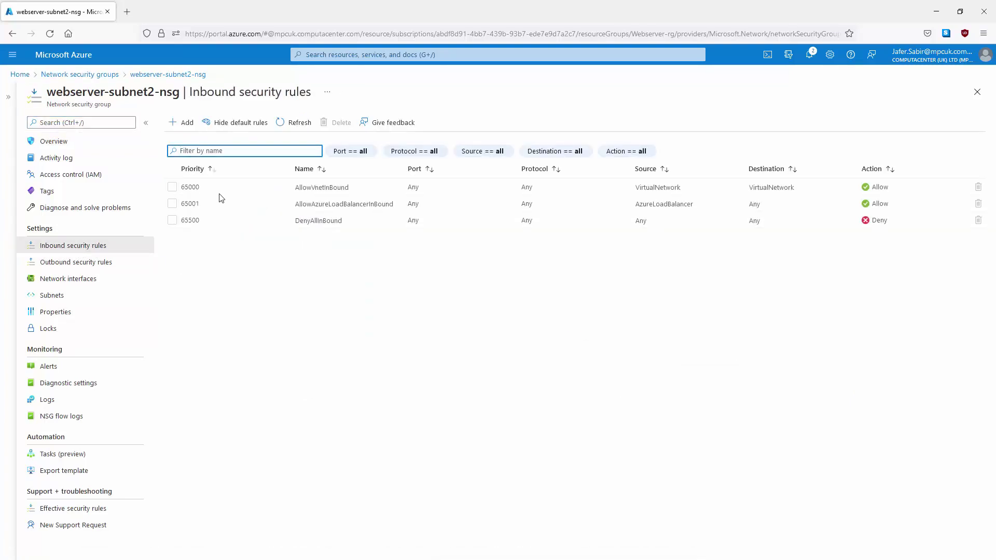
{"action": "left_click", "coordinate": [183, 123]}
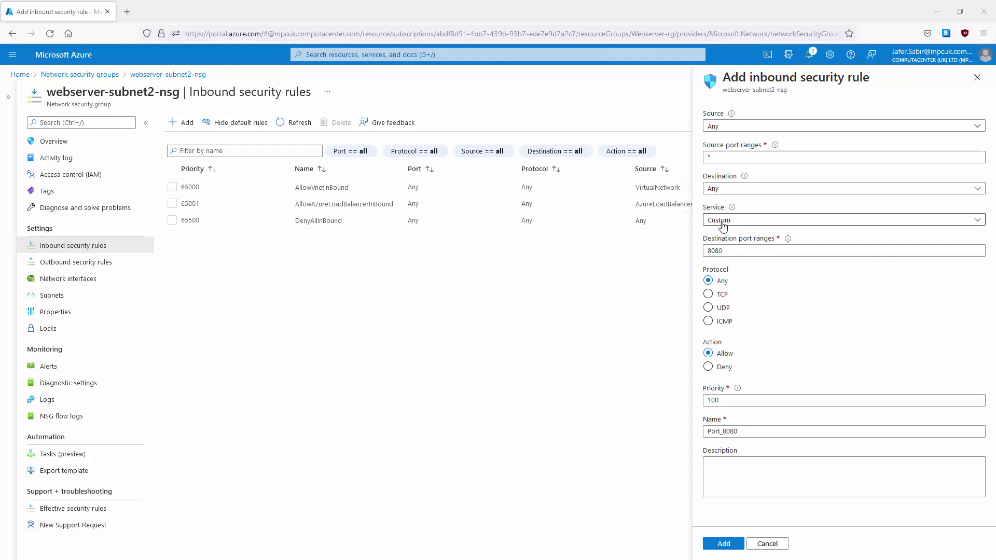
{"action": "left_click_drag", "start_coordinate": [723, 252], "coordinate": [704, 251]}
{"action": "key", "text": "BackSpace"}
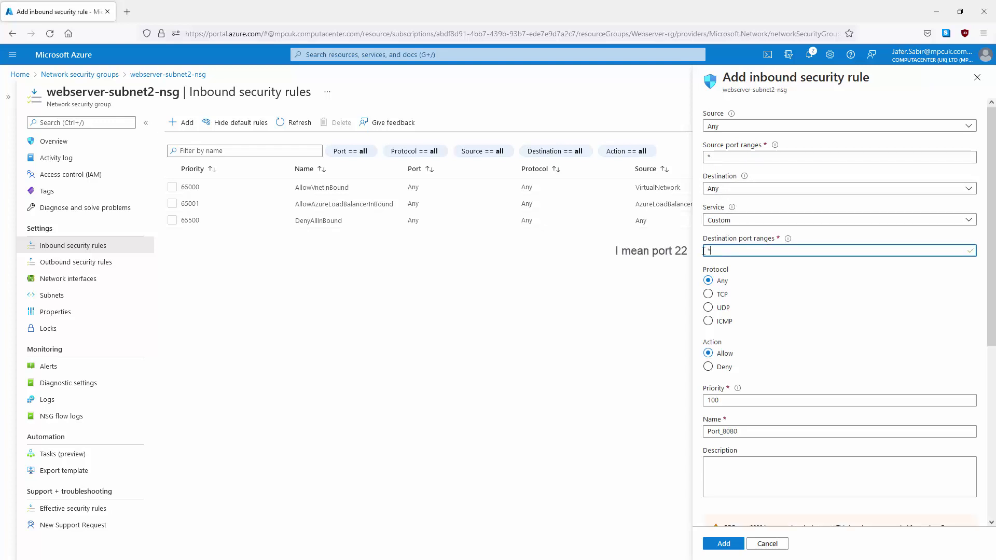
{"action": "type", "text": "22"}
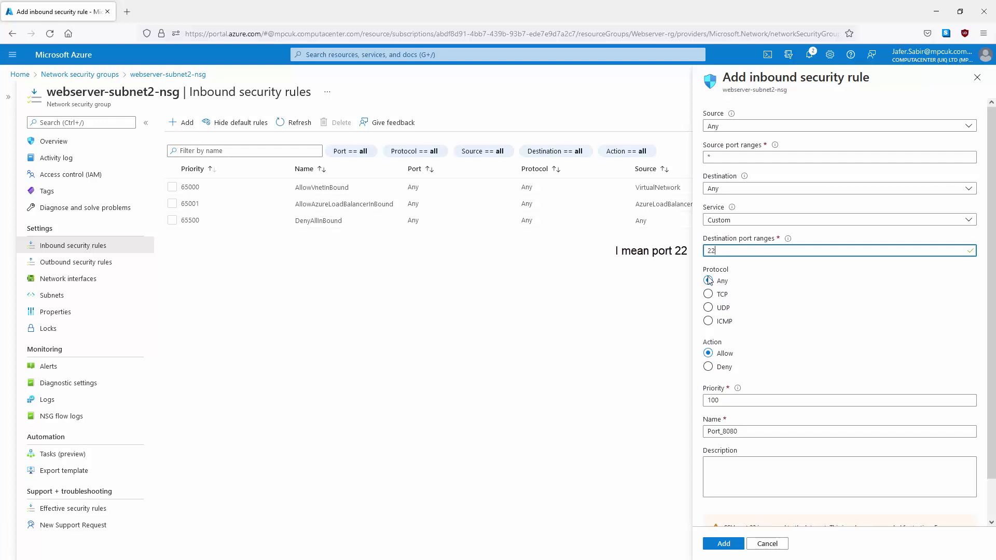
{"action": "left_click", "coordinate": [708, 294]}
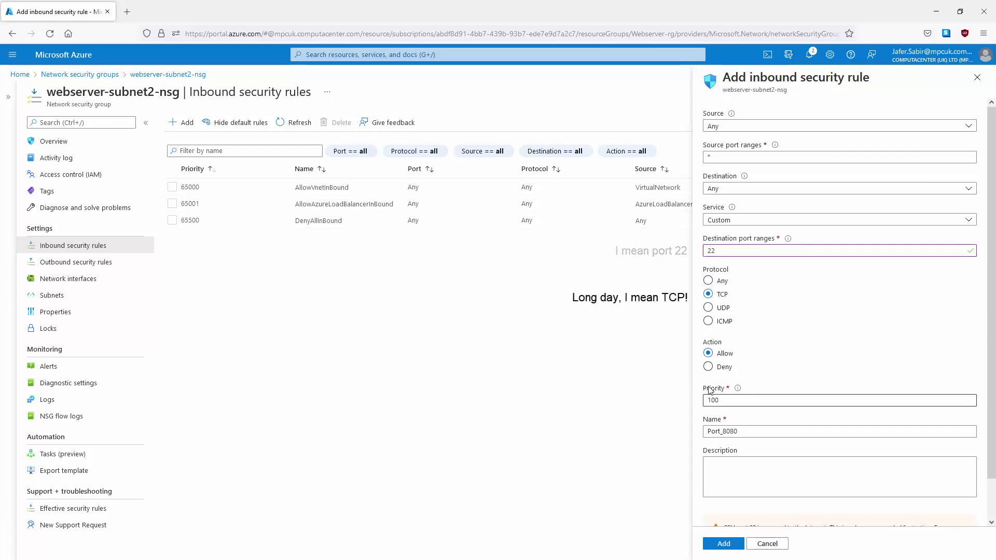
Step: Give the rule priority 110 and the name Allow_SSH, then add it
{"action": "left_click", "coordinate": [720, 400]}
{"action": "left_click_drag", "start_coordinate": [720, 400], "coordinate": [702, 400]}
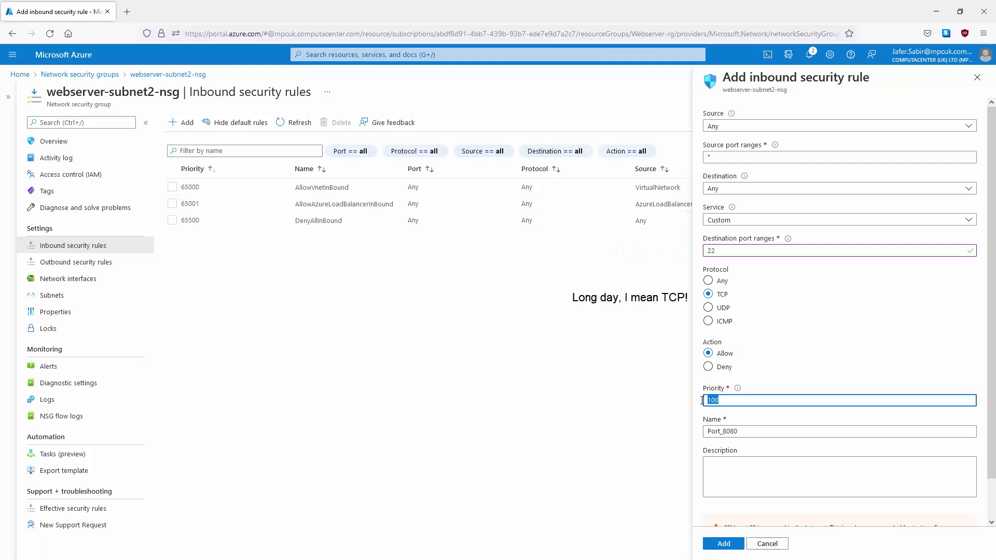
{"action": "type", "text": "110"}
{"action": "left_click", "coordinate": [731, 431]}
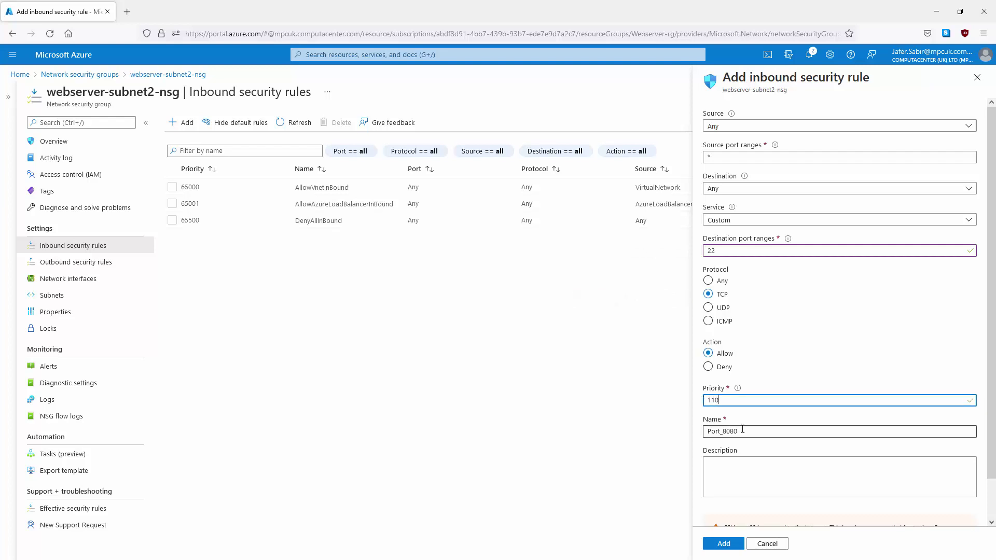
{"action": "left_click_drag", "start_coordinate": [738, 432], "coordinate": [703, 427]}
{"action": "type", "text": "Allow"}
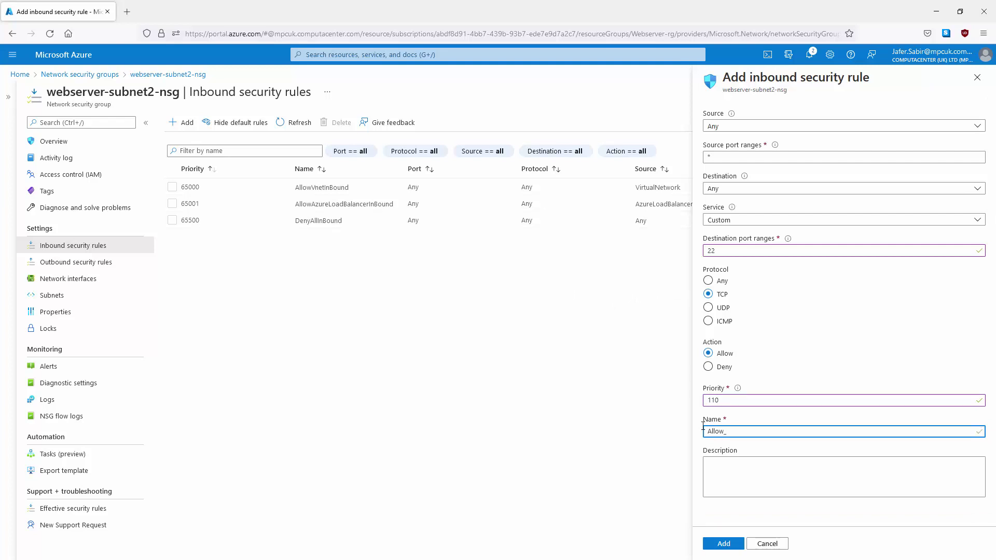
{"action": "type", "text": "_SSH"}
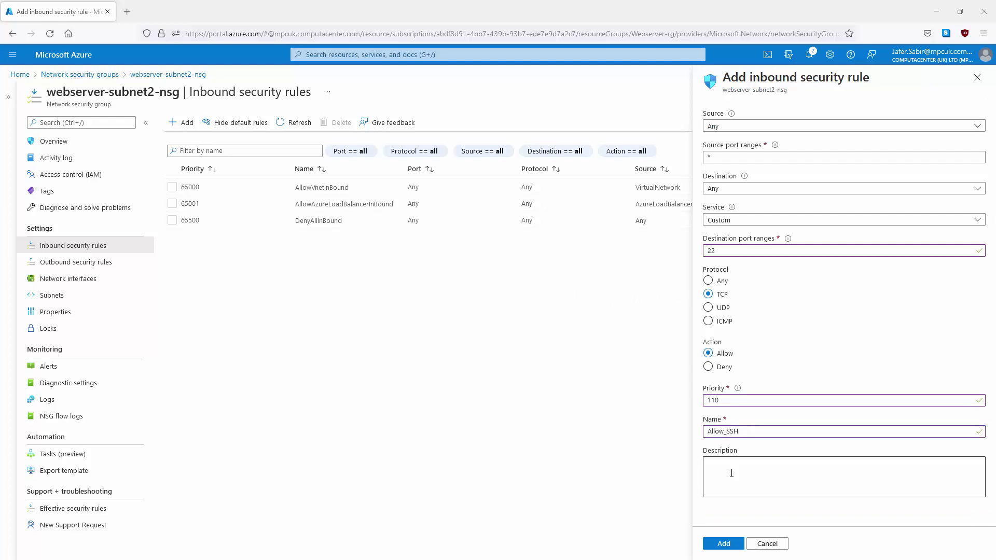
{"action": "left_click", "coordinate": [724, 545]}
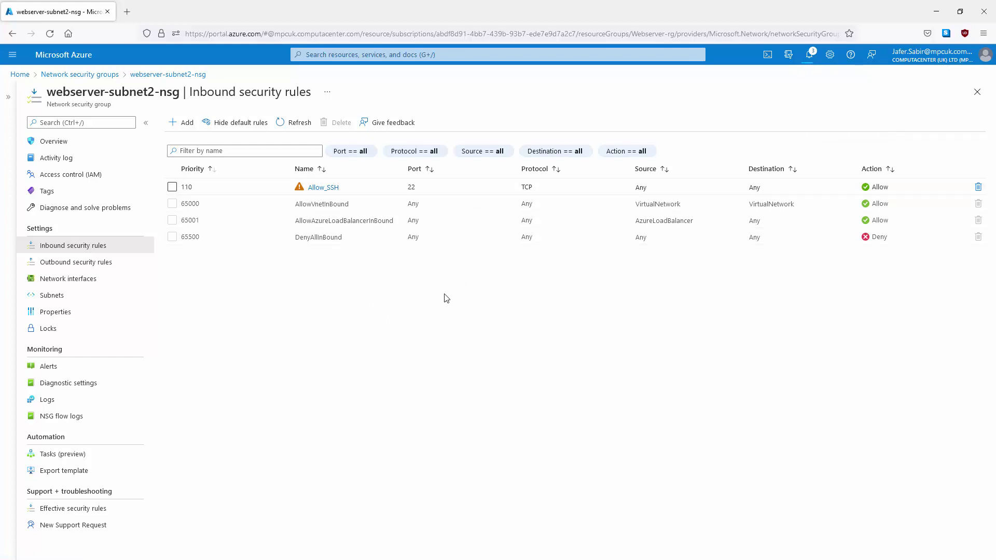
Step: Go from Home through Virtual networks to Webserver-vnet and open Webserver-subnet
{"action": "left_click", "coordinate": [62, 56]}
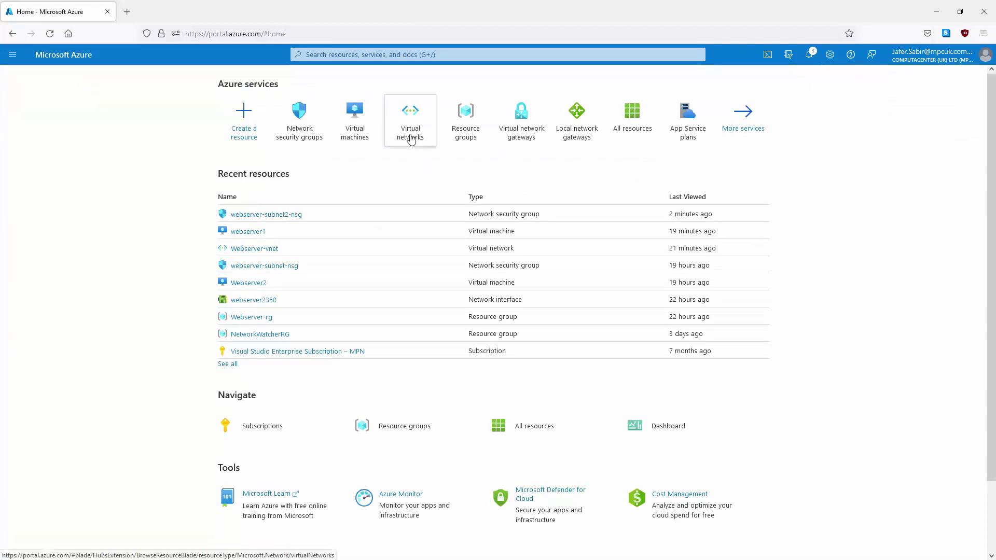
{"action": "left_click", "coordinate": [411, 134]}
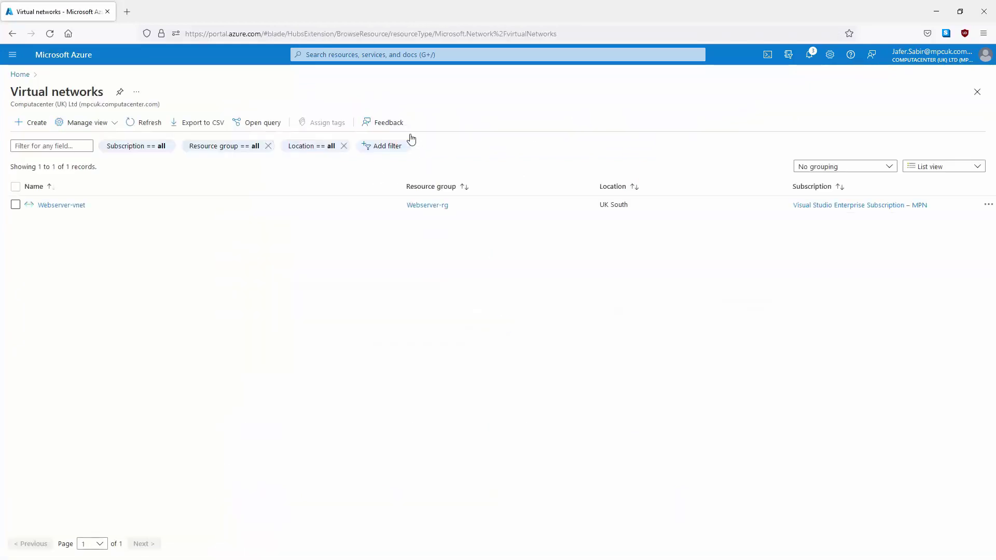
{"action": "left_click", "coordinate": [62, 208]}
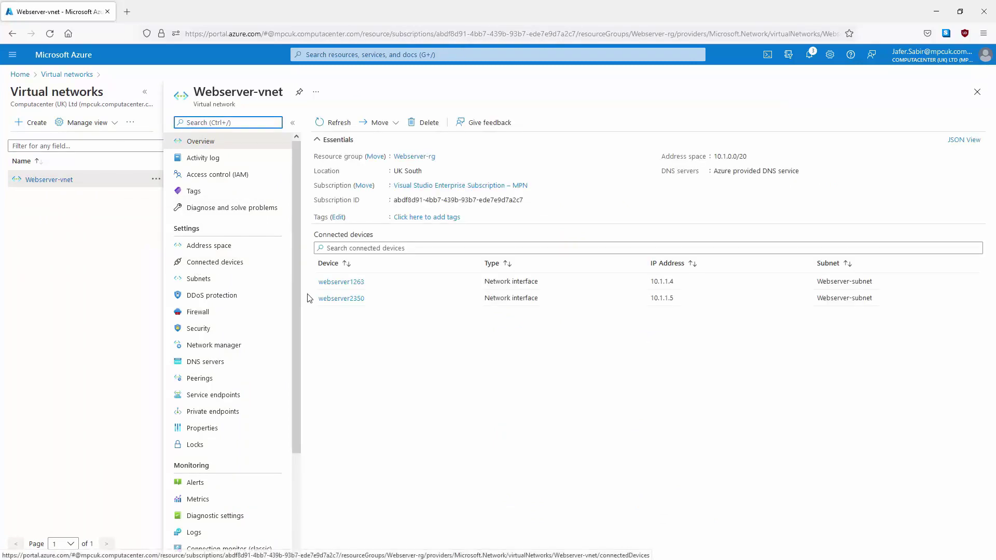
{"action": "left_click", "coordinate": [205, 286]}
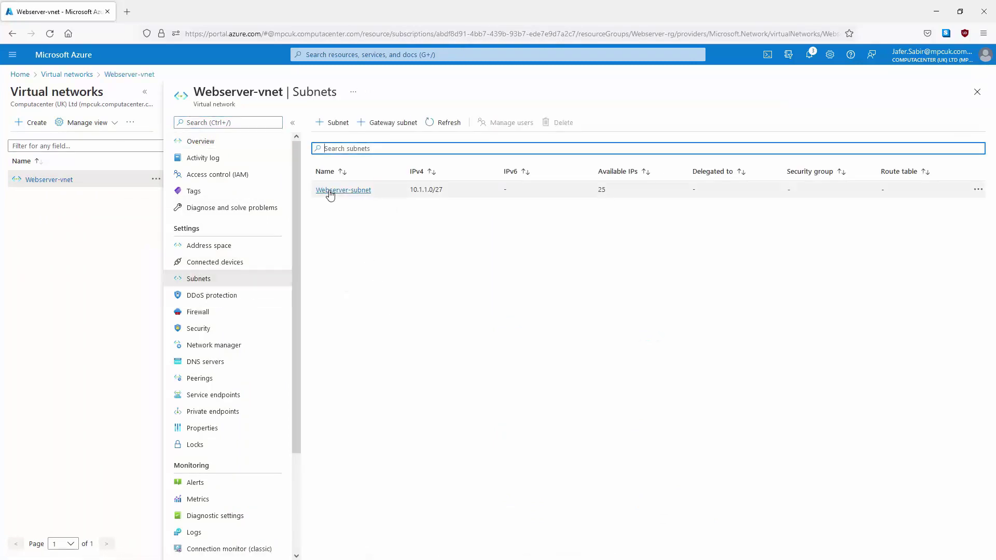
{"action": "left_click", "coordinate": [341, 194]}
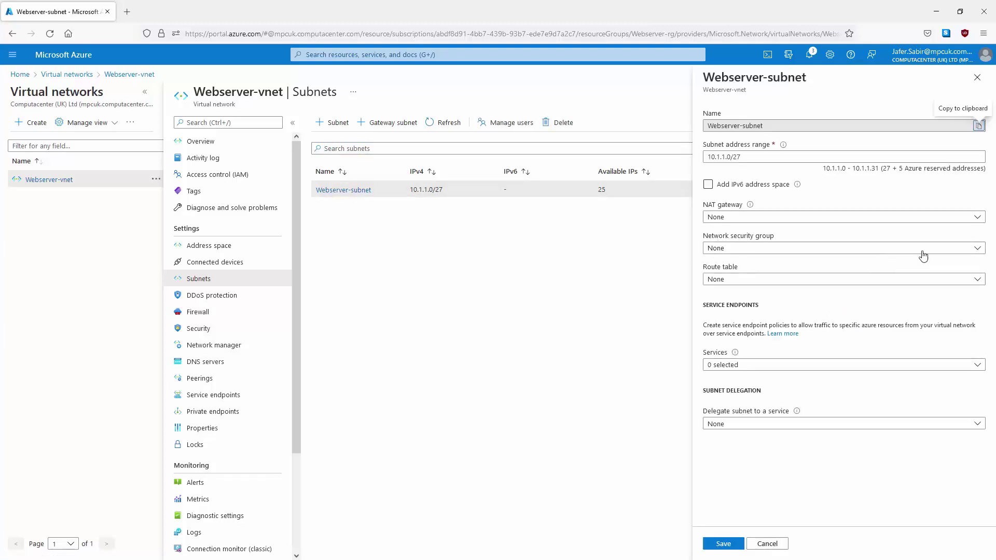
Step: Assign webserver-subnet2-nsg as the subnet's network security group and save
{"action": "left_click", "coordinate": [980, 252]}
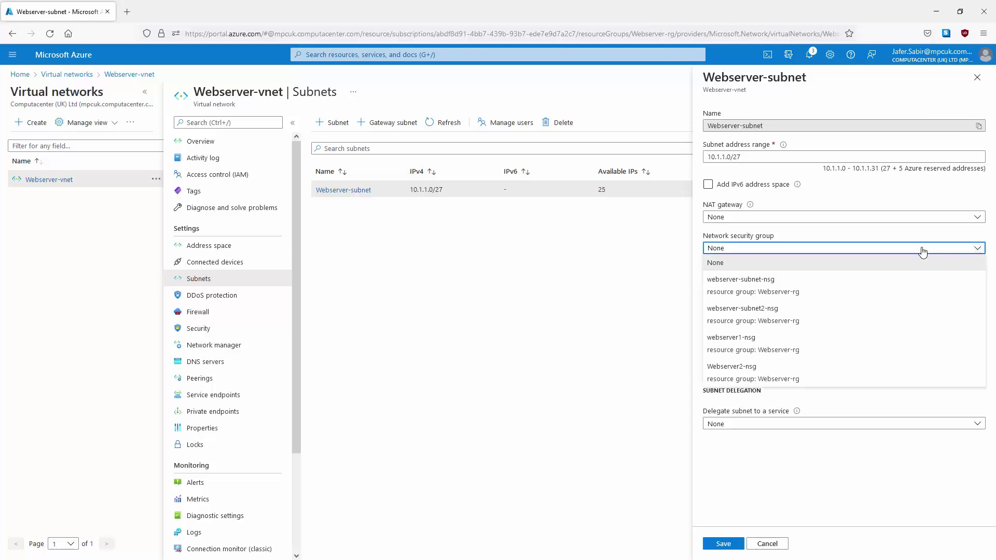
{"action": "left_click", "coordinate": [754, 311]}
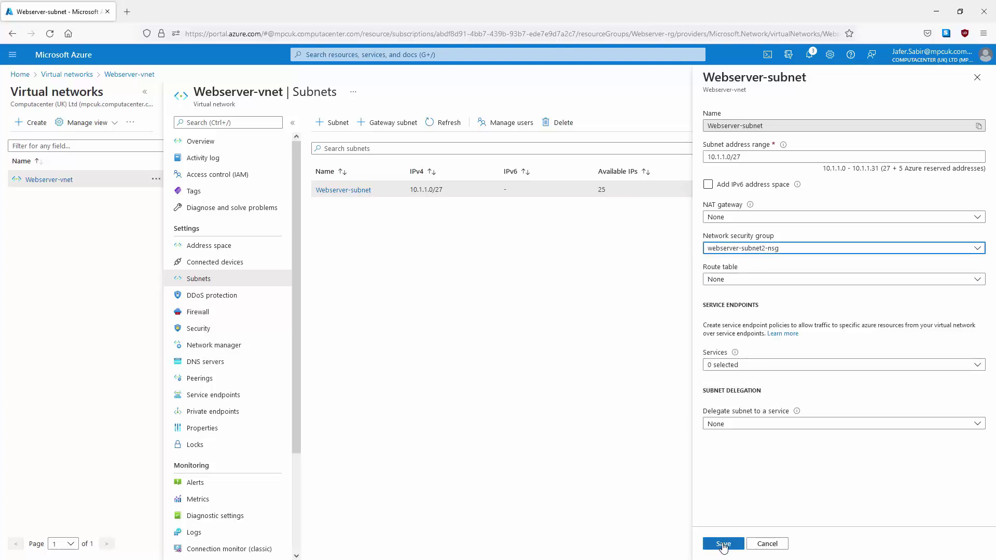
{"action": "left_click", "coordinate": [723, 544]}
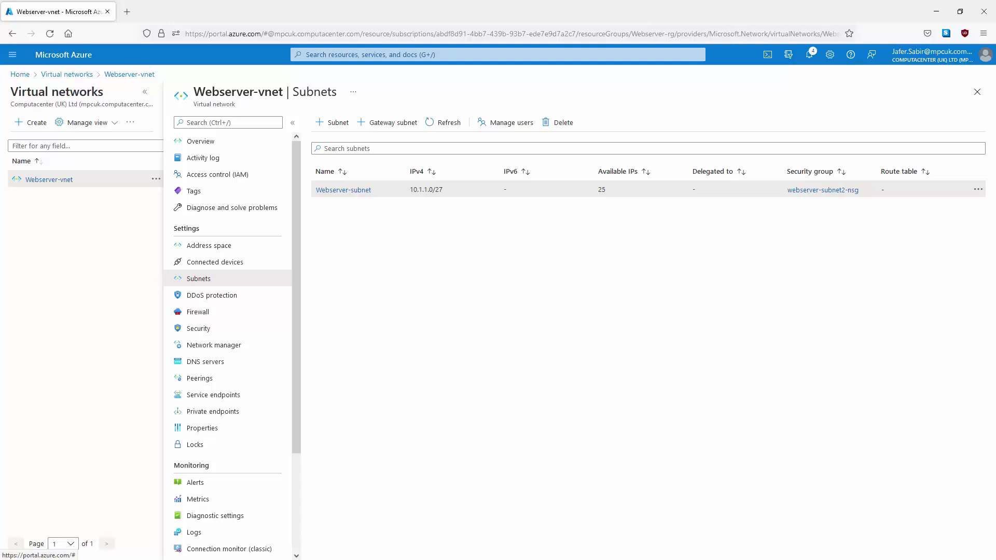
Step: Switch to the NSGs.jpg network diagram showing the web server subnet and its two servers
{"action": "key", "text": "alt+Tab"}
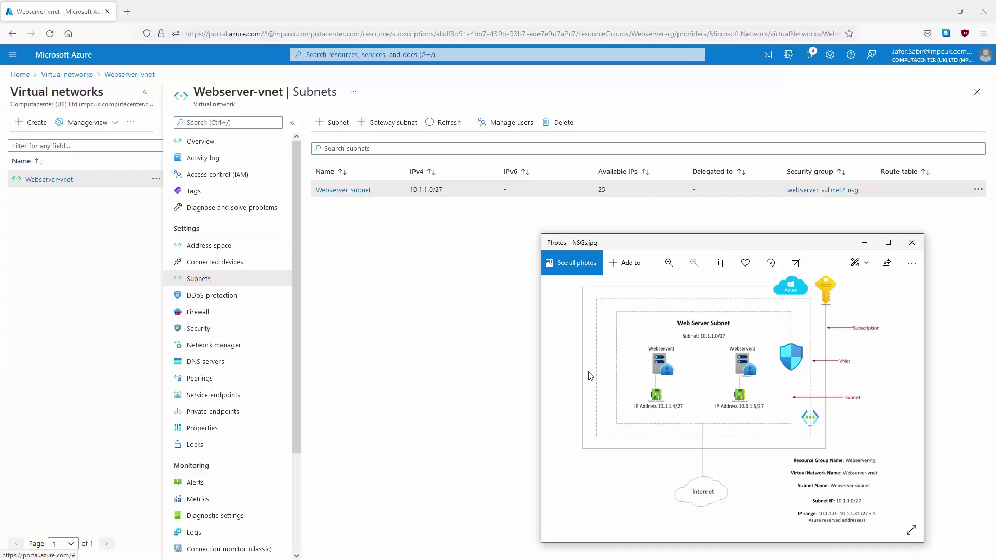
Step: Open webserver1's Networking page from the Virtual machines list
{"action": "left_click", "coordinate": [61, 57]}
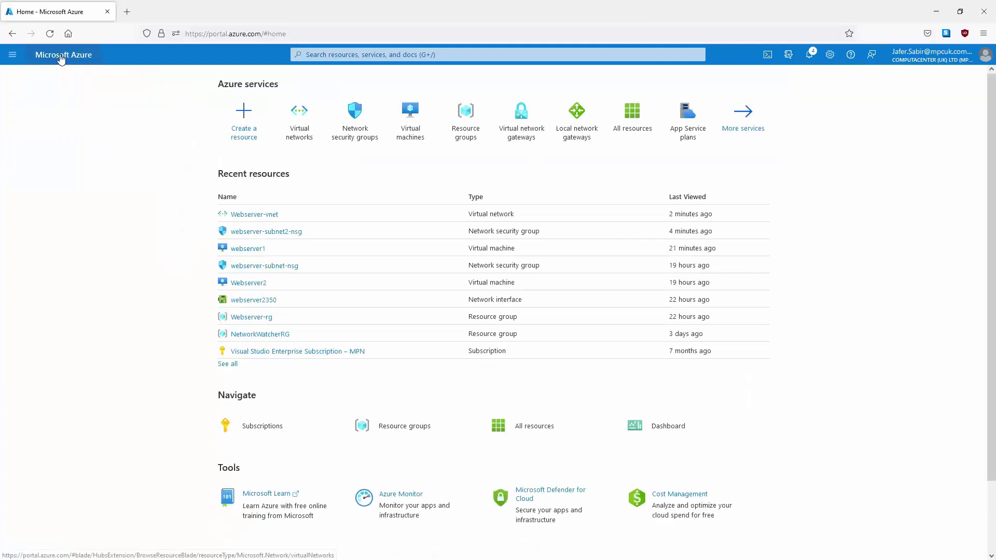
{"action": "left_click", "coordinate": [407, 136]}
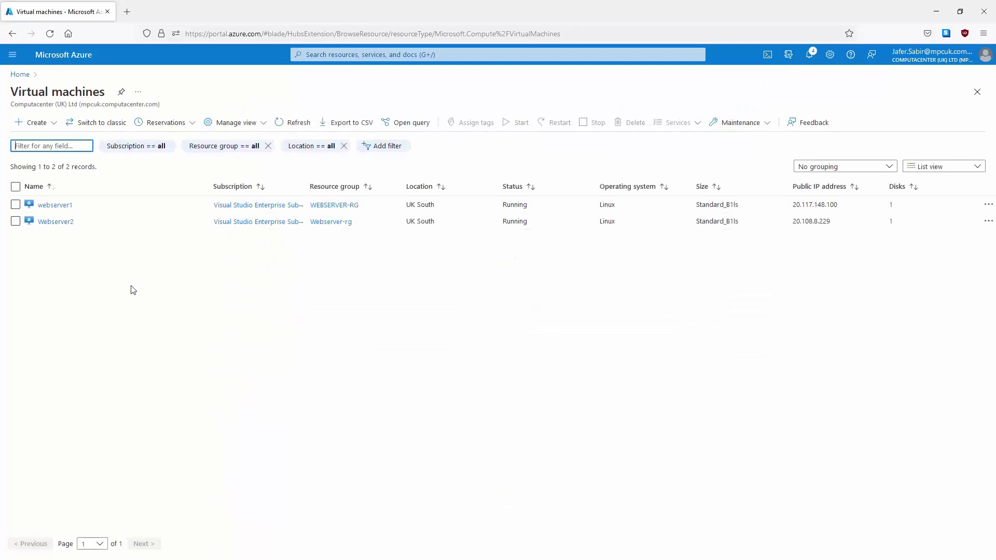
{"action": "left_click", "coordinate": [54, 205]}
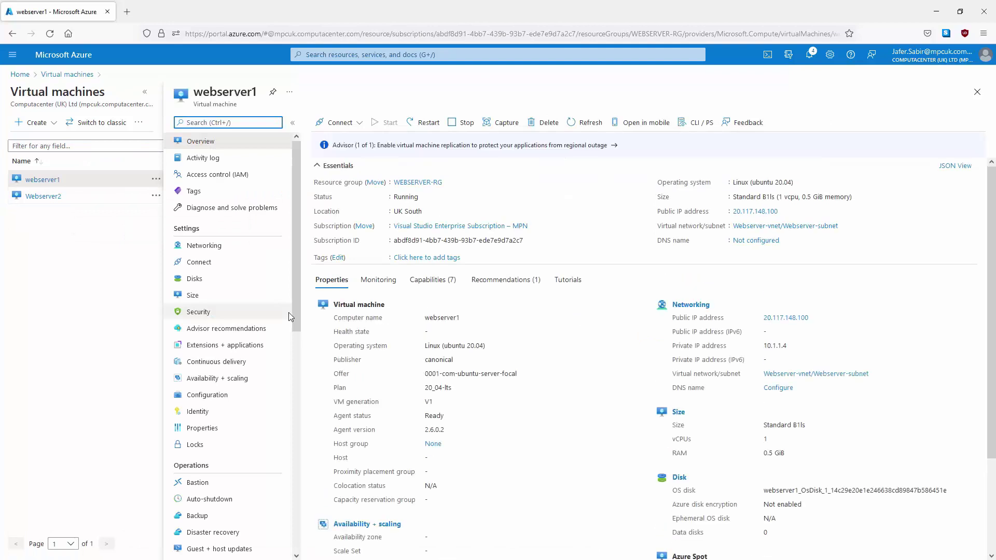
{"action": "left_click", "coordinate": [203, 247]}
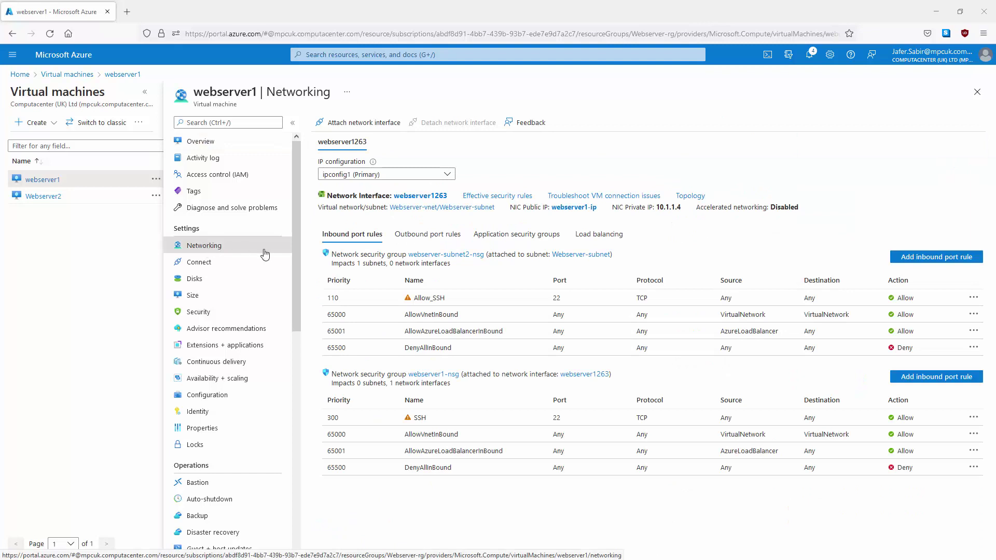
Step: Check webserver1's effective security rules, then open the Webserver-vnet topology view
{"action": "left_click", "coordinate": [500, 197]}
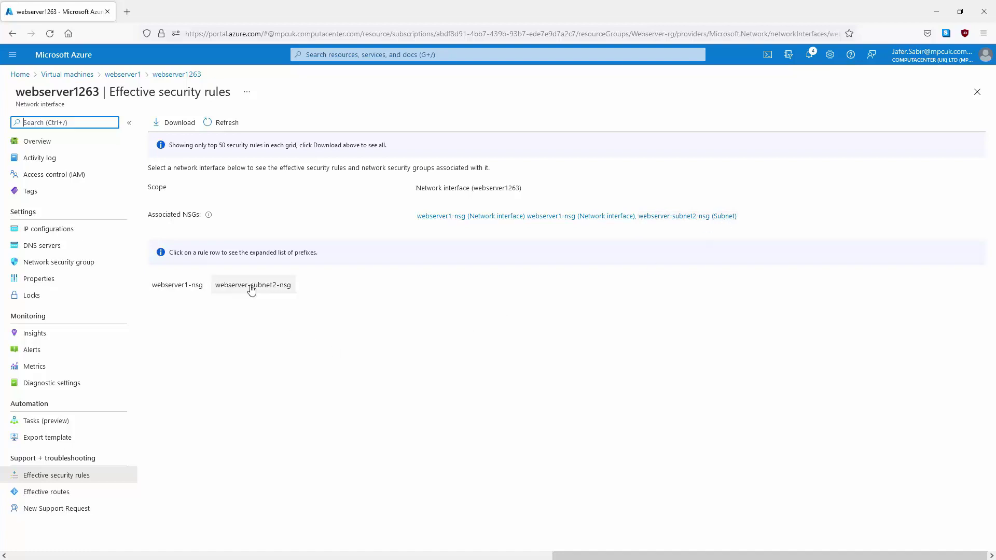
{"action": "left_click", "coordinate": [123, 75]}
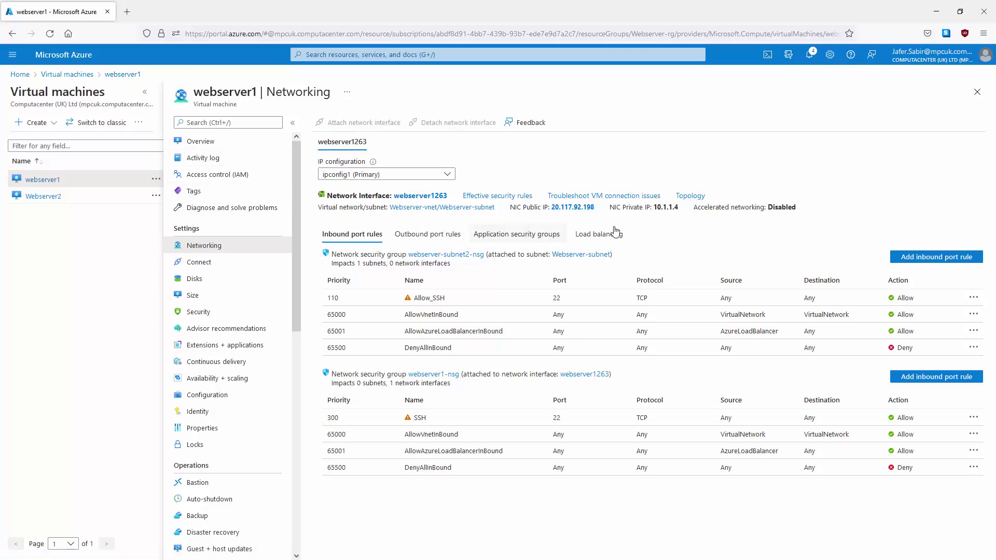
{"action": "left_click", "coordinate": [690, 196]}
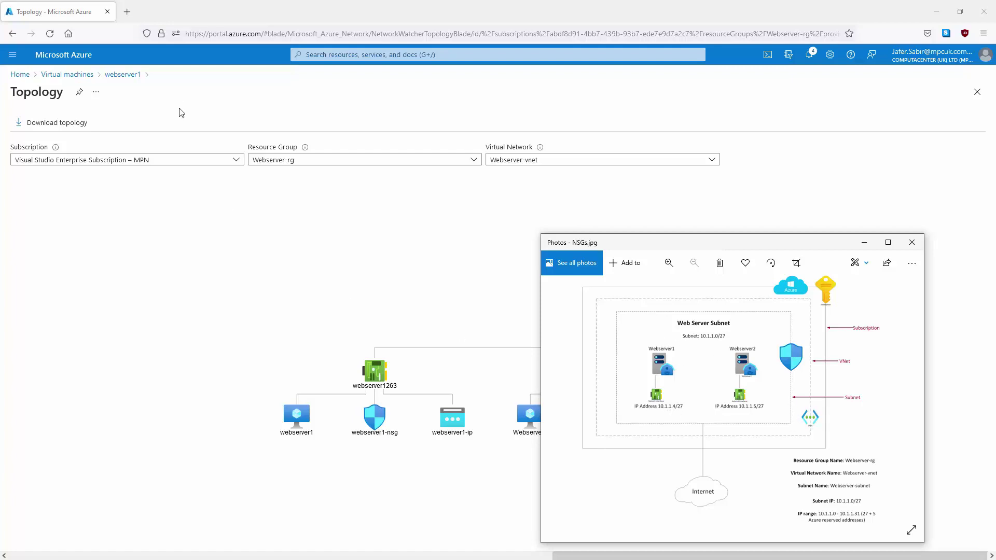
Step: Go back to the Virtual machines list showing webserver1 and Webserver2
{"action": "left_click", "coordinate": [68, 74]}
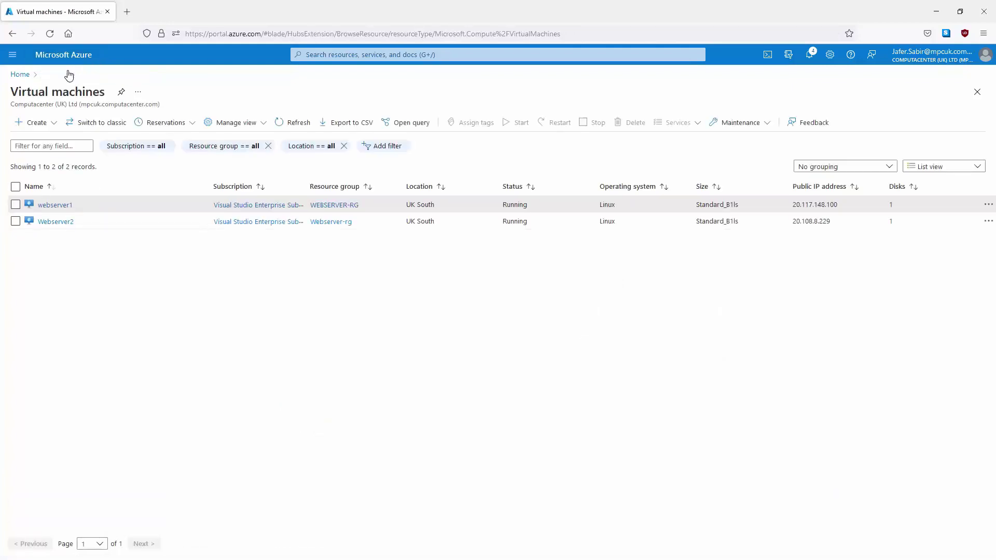
Step: Review webserver1's networking rules, then return to the Azure home page
{"action": "left_click", "coordinate": [52, 206]}
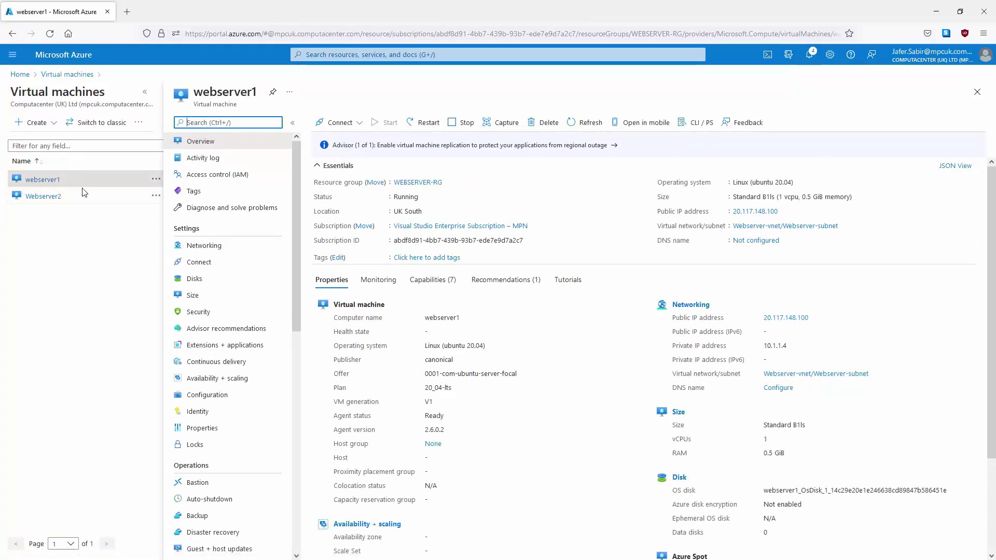
{"action": "left_click", "coordinate": [205, 247]}
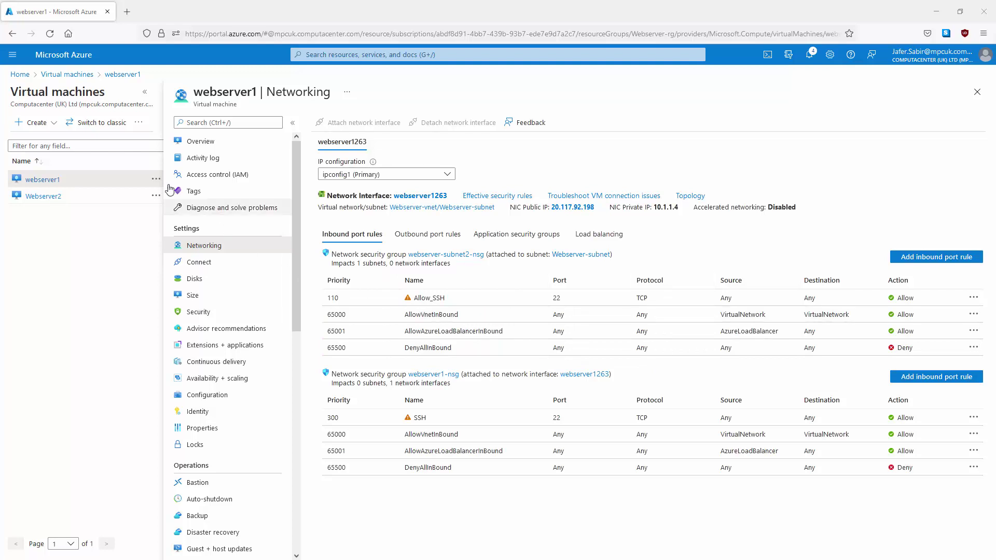
{"action": "left_click", "coordinate": [64, 57]}
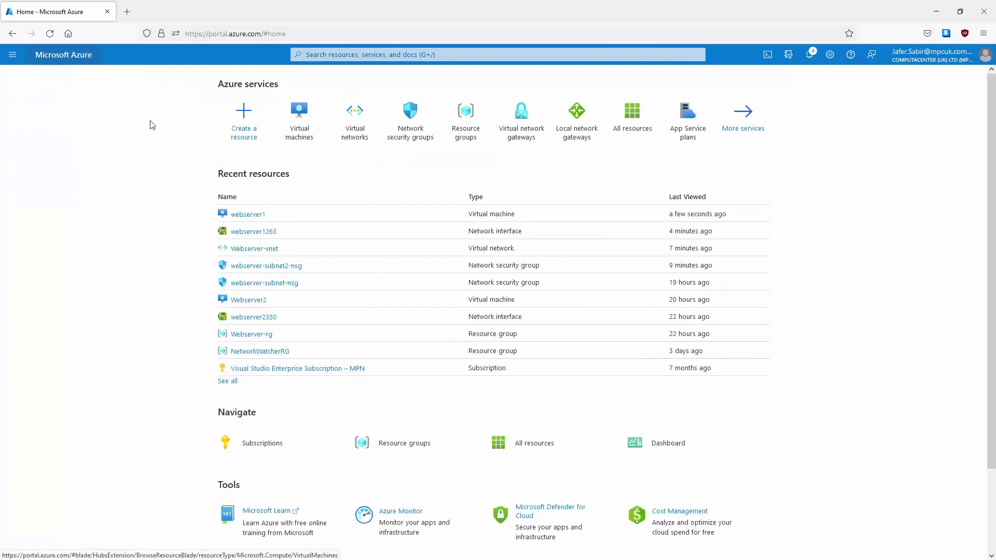
Step: Check that Webserver-subnet 10.1.1.0/27 in Webserver-vnet uses webserver-subnet2-nsg, then return Home
{"action": "left_click", "coordinate": [353, 124]}
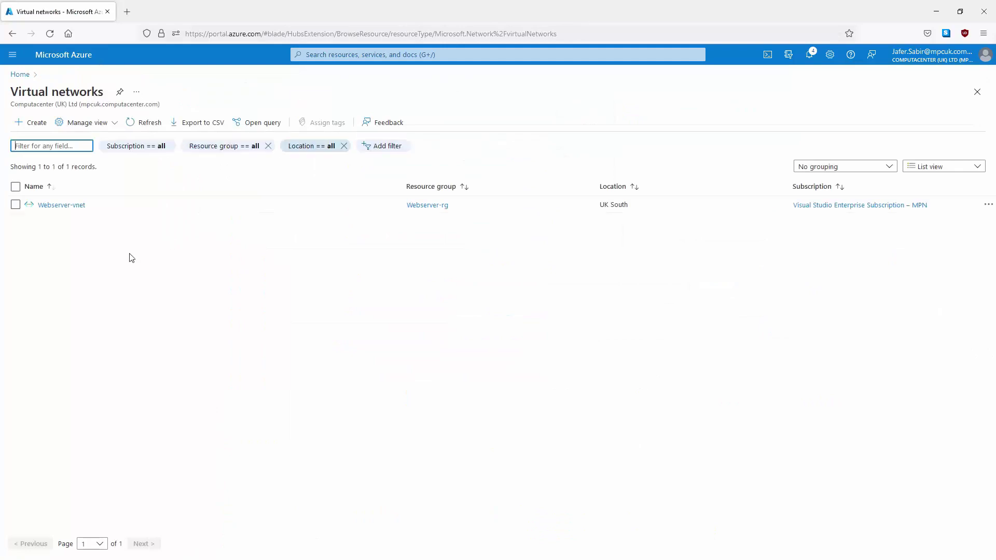
{"action": "left_click", "coordinate": [52, 206]}
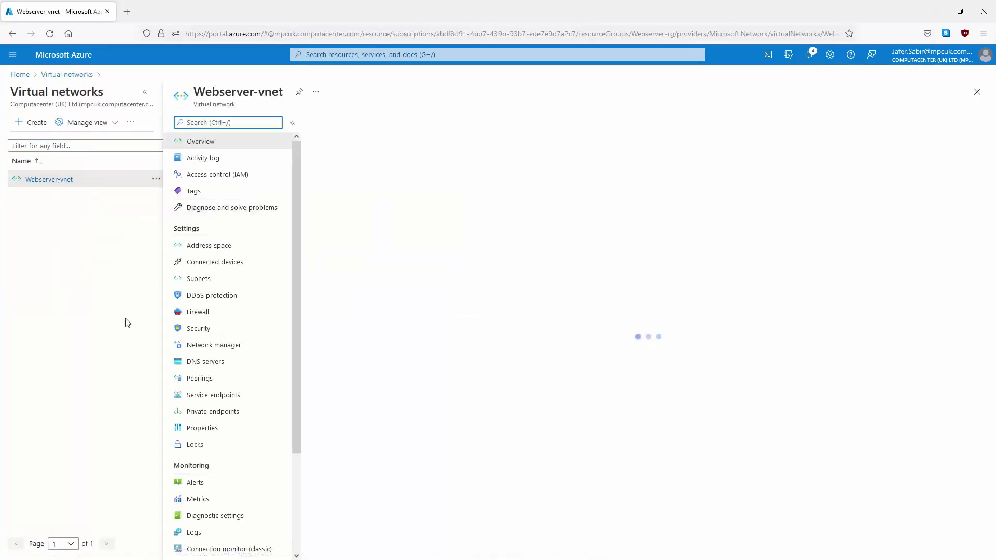
{"action": "left_click", "coordinate": [195, 279]}
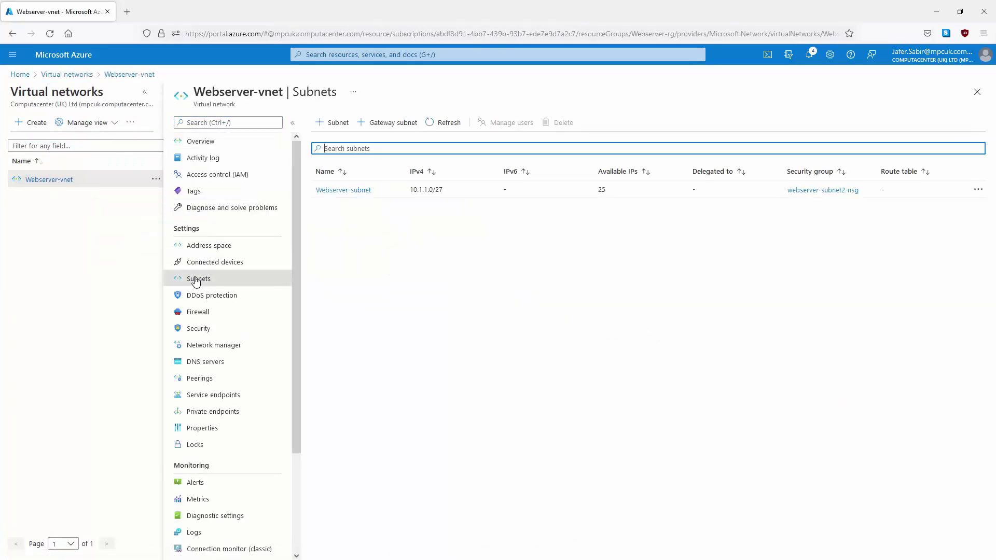
{"action": "left_click", "coordinate": [336, 191]}
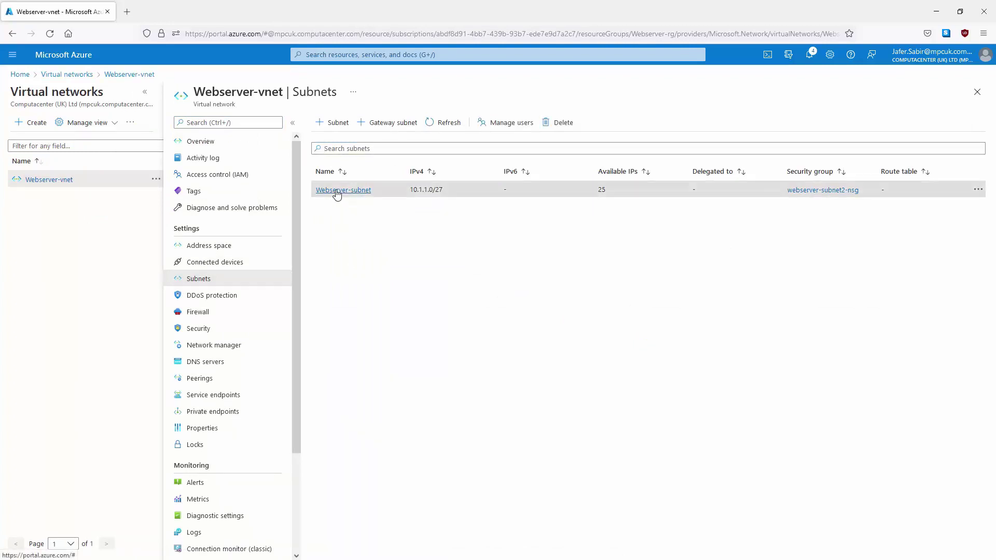
{"action": "left_click", "coordinate": [68, 60]}
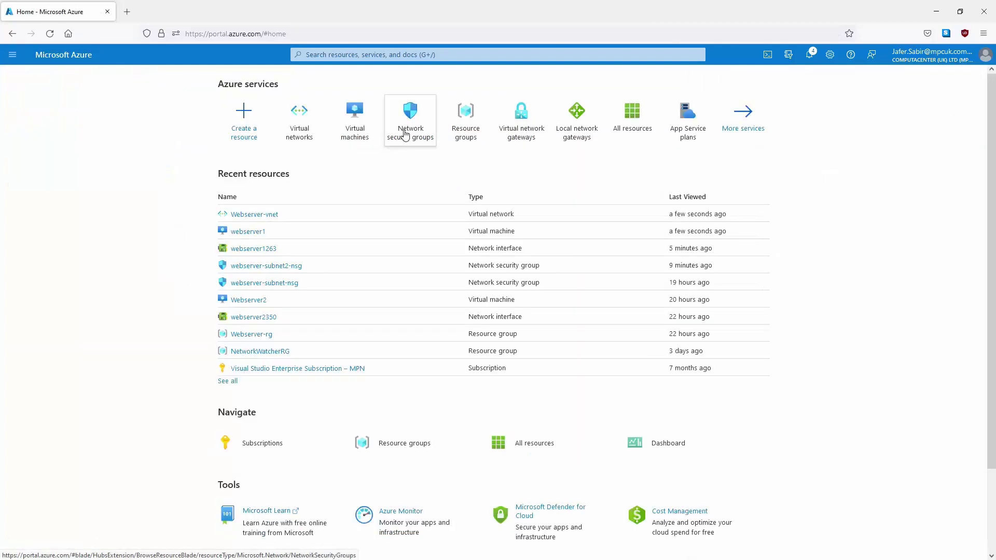
Step: Open webserver-subnet2-nsg's Allow_SSH inbound rule for editing, with the webserver1 terminal in view
{"action": "left_click", "coordinate": [406, 130]}
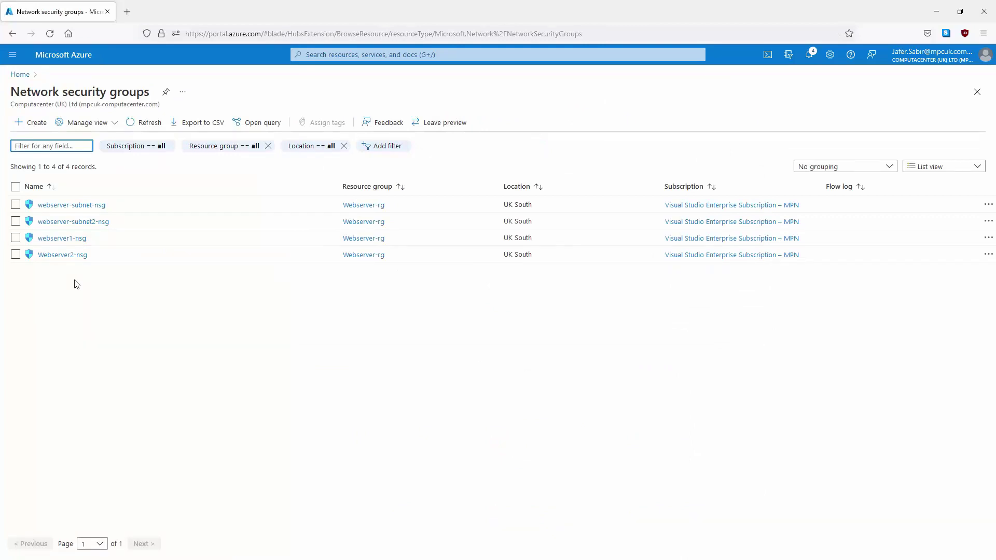
{"action": "left_click", "coordinate": [54, 221]}
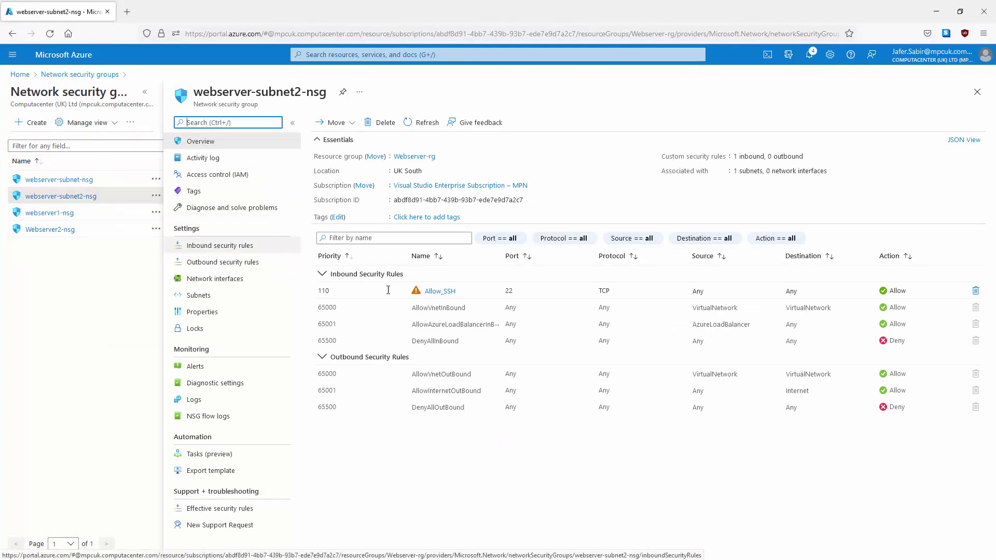
{"action": "left_click", "coordinate": [439, 291]}
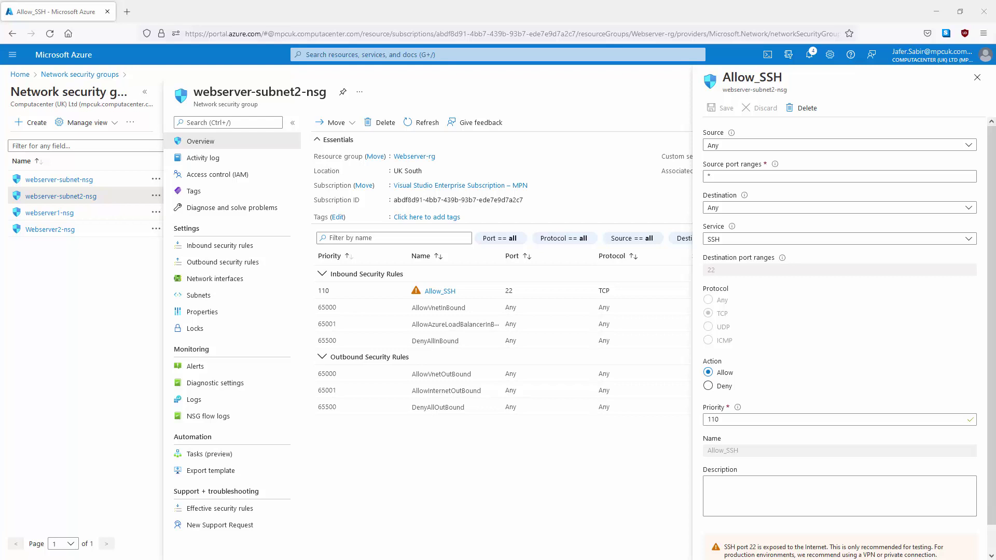
{"action": "left_click_drag", "start_coordinate": [995, 79], "coordinate": [251, 169]}
Step: Stop the internal pings on webserver1 and Webserver2 and run ping 8.8.8.8 on both
{"action": "left_click_drag", "start_coordinate": [995, 80], "coordinate": [569, 170]}
{"action": "left_click", "coordinate": [214, 362]}
{"action": "key", "text": "ctrl+c"}
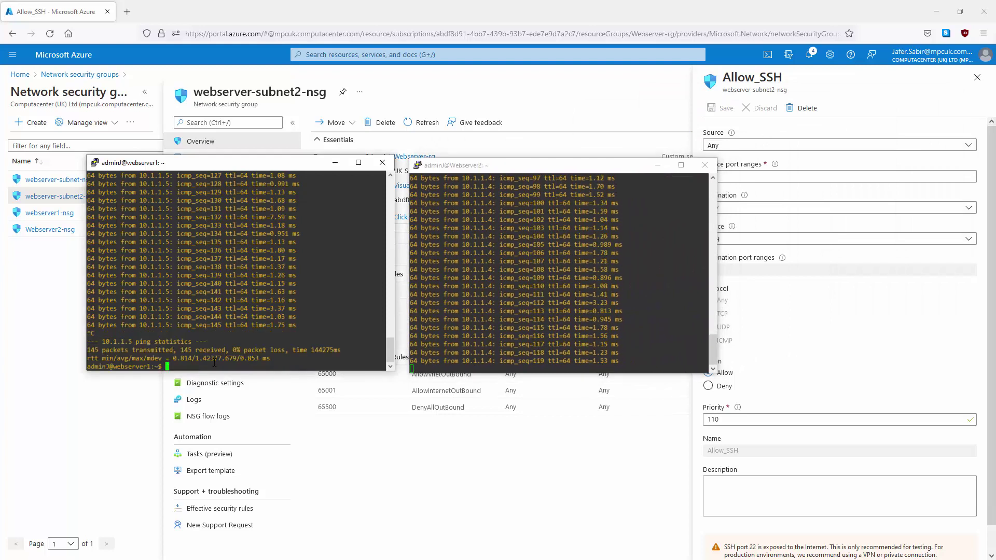
{"action": "type", "text": "ping "}
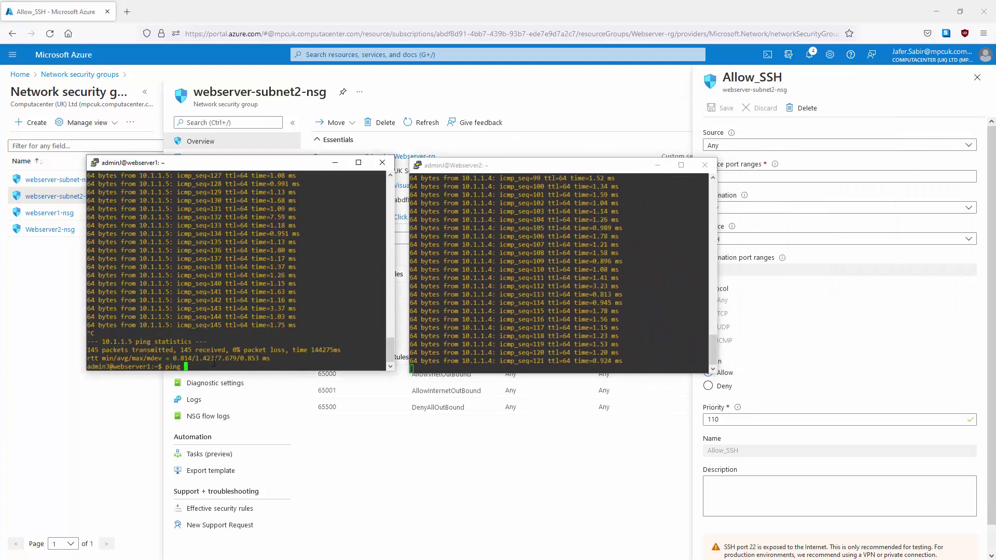
{"action": "type", "text": "8.8.8.8"}
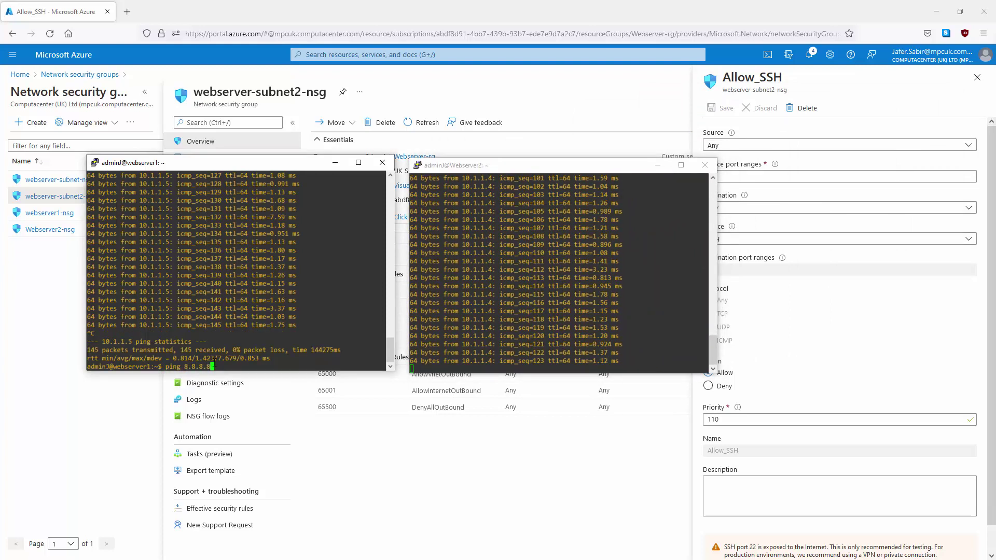
{"action": "key", "text": "Return"}
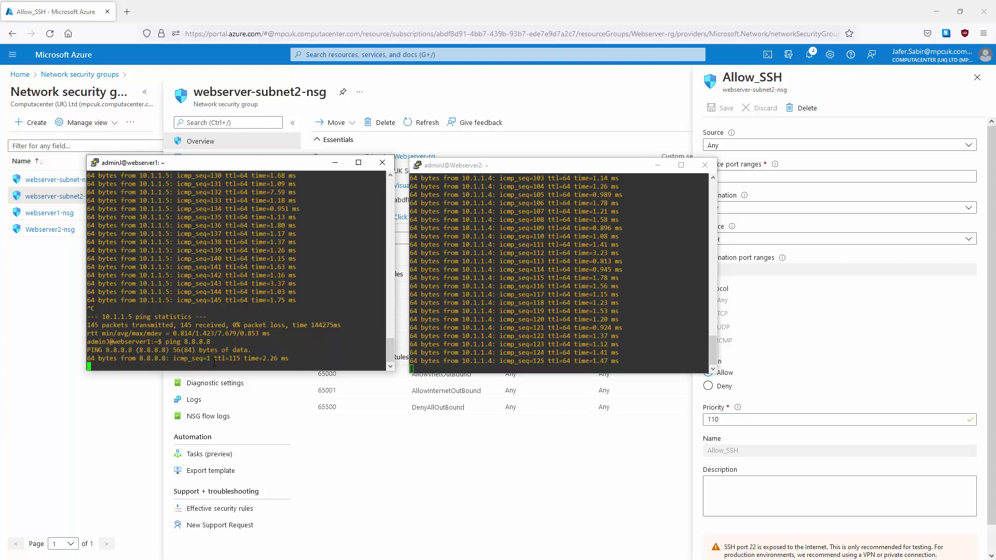
{"action": "left_click", "coordinate": [518, 366]}
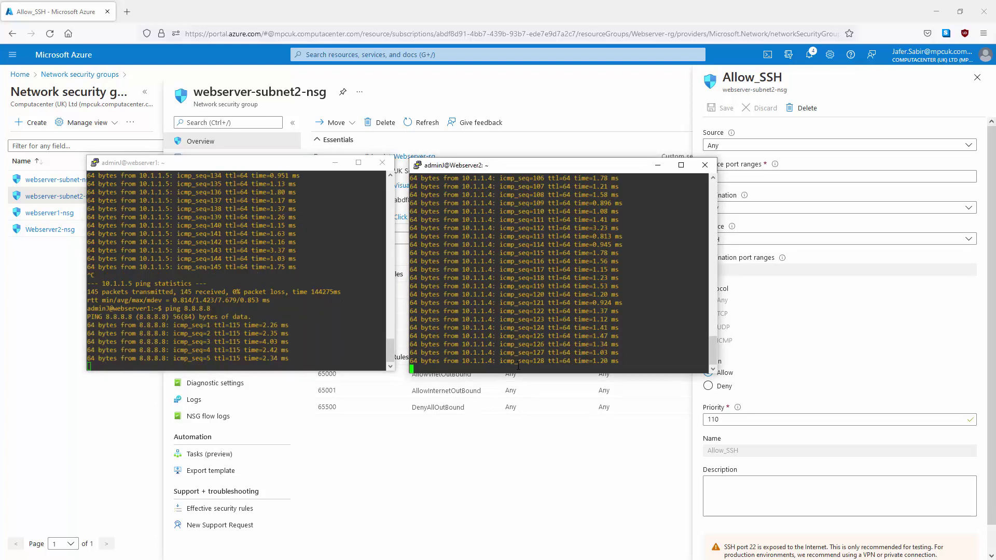
{"action": "key", "text": "ctrl+c"}
{"action": "type", "text": "ping 8.8.8.8"}
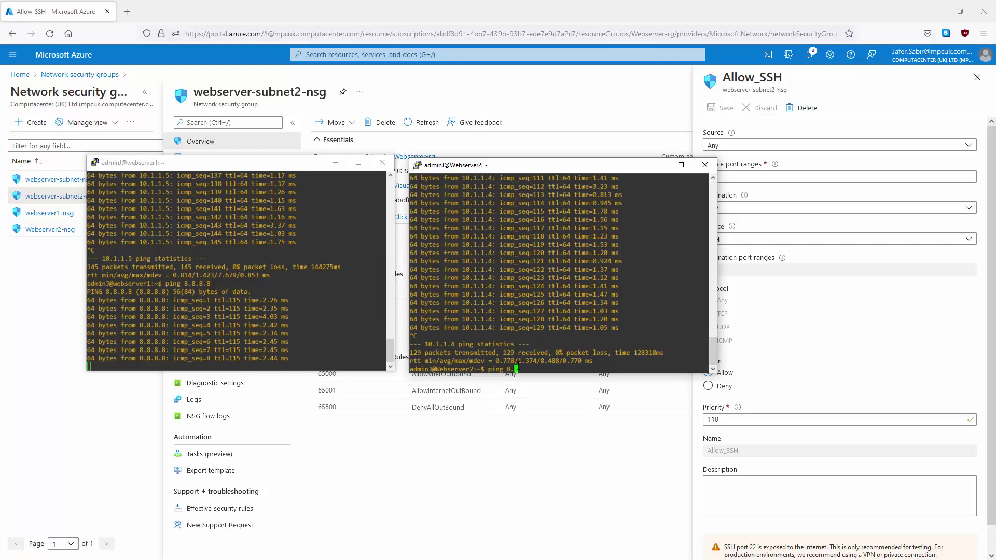
{"action": "key", "text": "Return"}
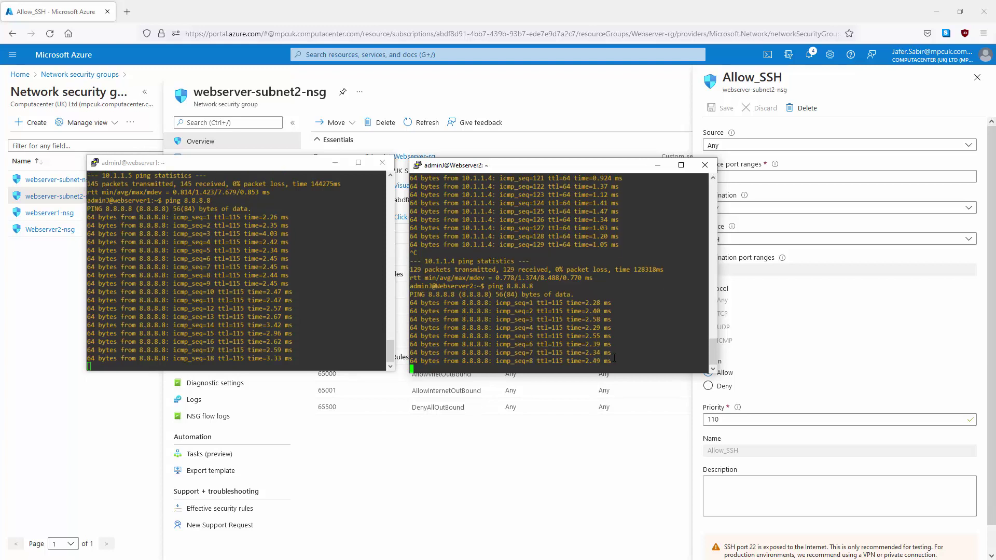
Step: Change the Allow_SSH rule's action to Deny and save it, checking both ping sessions
{"action": "left_click", "coordinate": [709, 386]}
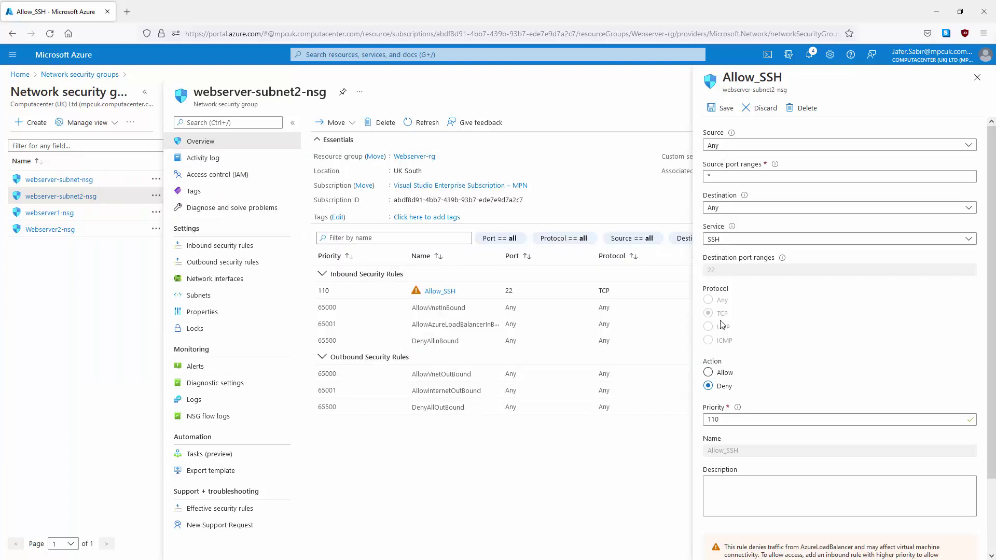
{"action": "left_click", "coordinate": [721, 115]}
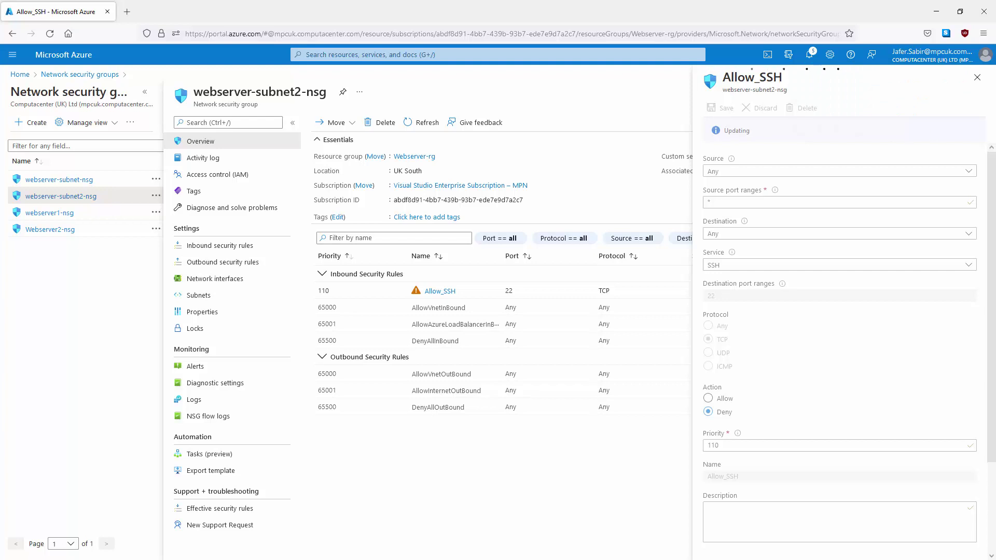
{"action": "key", "text": "alt+Tab"}
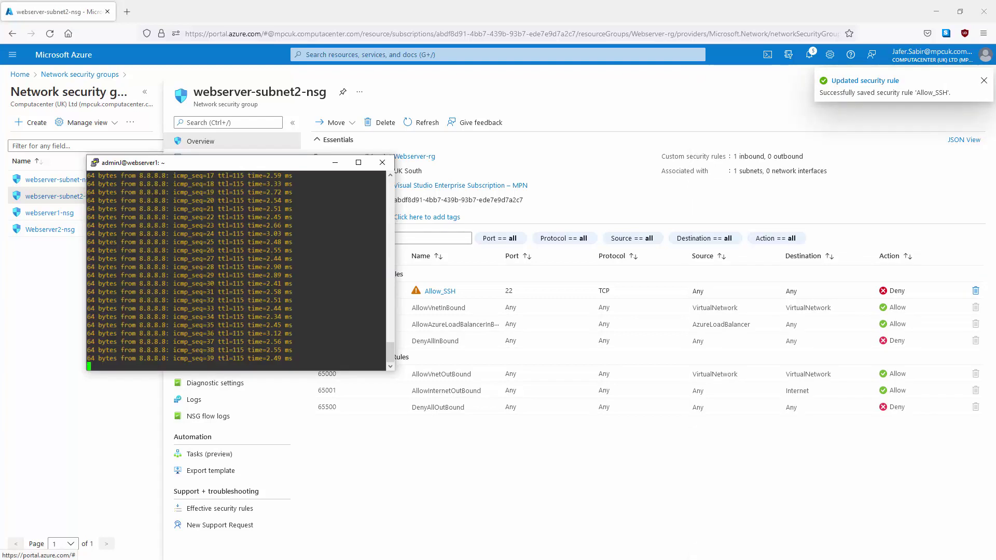
{"action": "key", "text": "alt+Tab"}
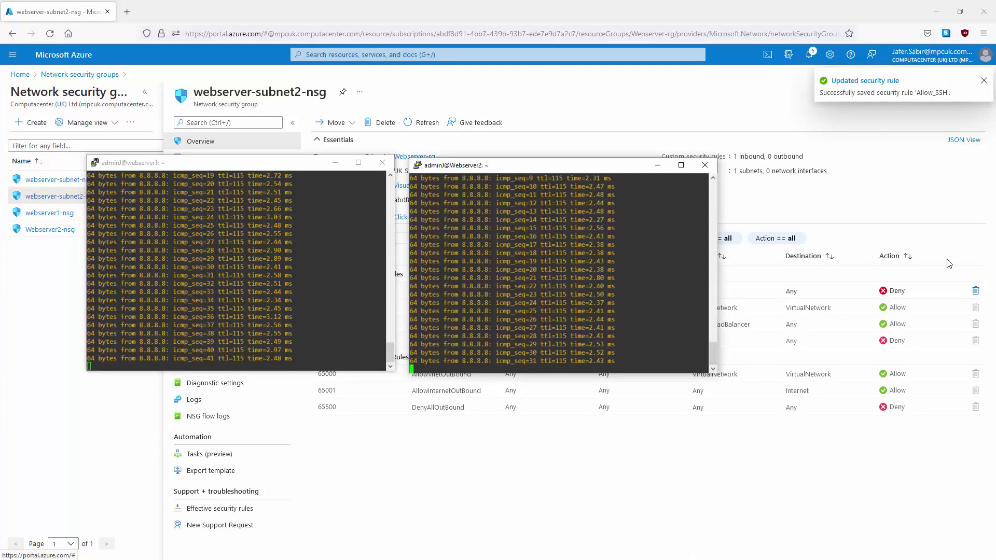
{"action": "left_click", "coordinate": [717, 190]}
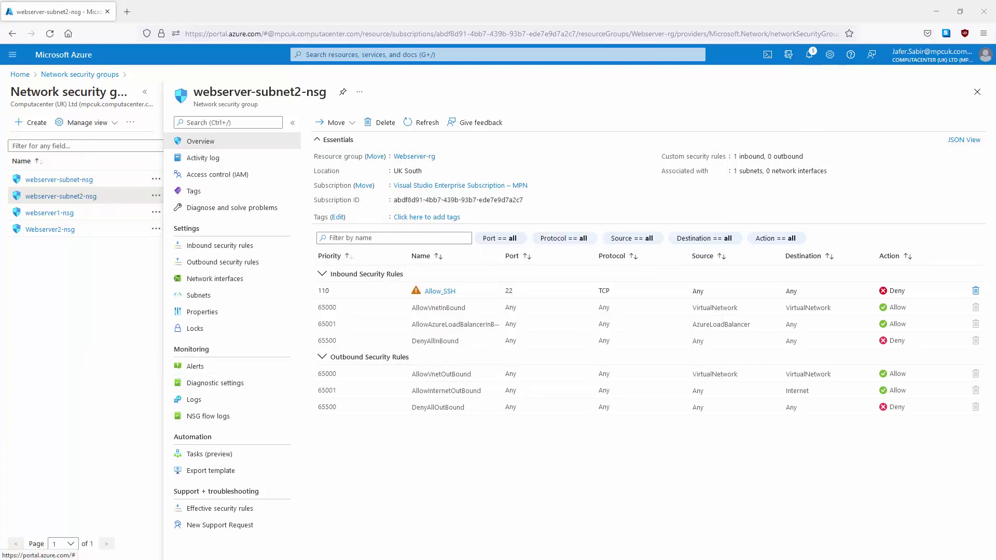
Step: Open the webserver1 virtual machine to get its public IP address
{"action": "left_click", "coordinate": [57, 57]}
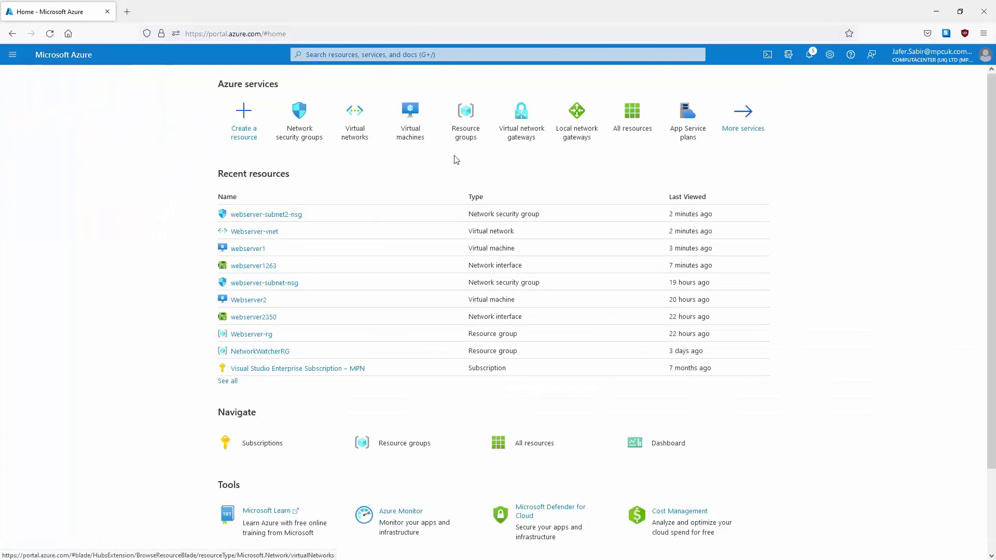
{"action": "left_click", "coordinate": [414, 135]}
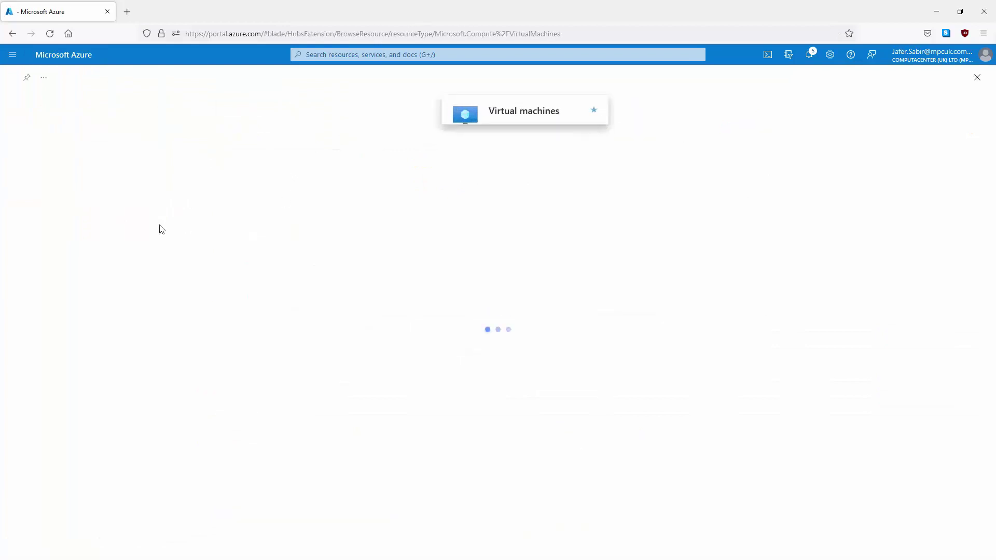
{"action": "left_click", "coordinate": [57, 205]}
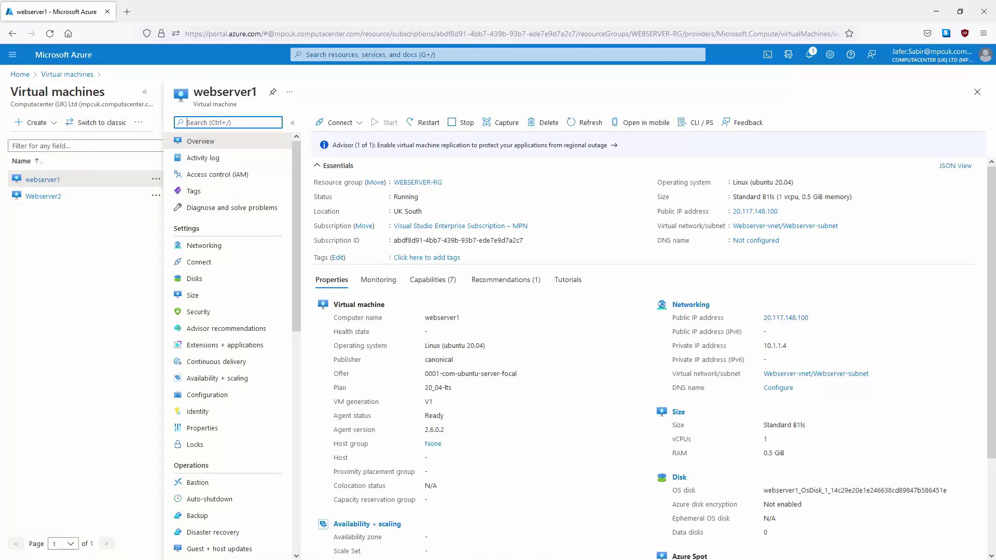
Step: Attempt an SSH session to 20.117.148.100 on port 22 and observe the connection timeout
{"action": "left_click_drag", "start_coordinate": [995, 191], "coordinate": [546, 250]}
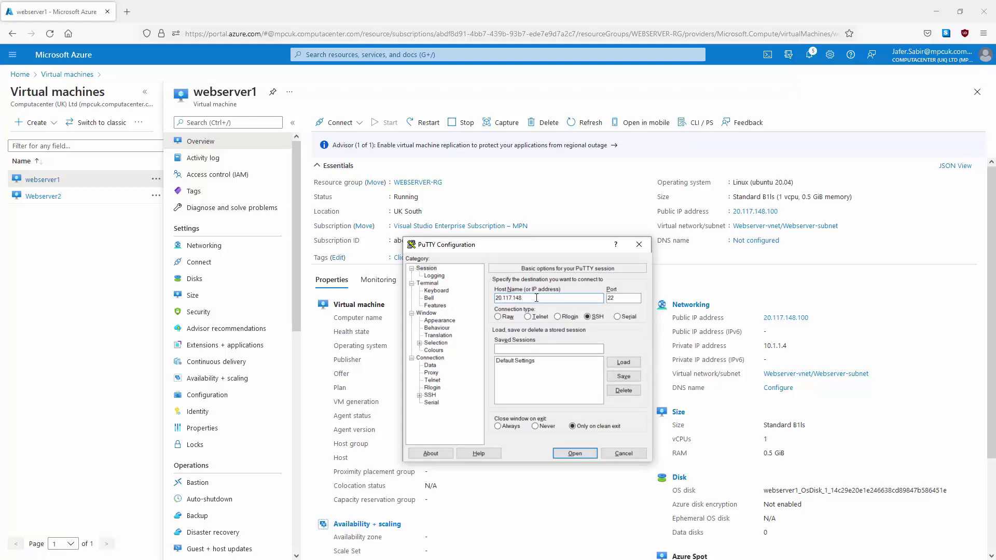
{"action": "key", "text": "Return"}
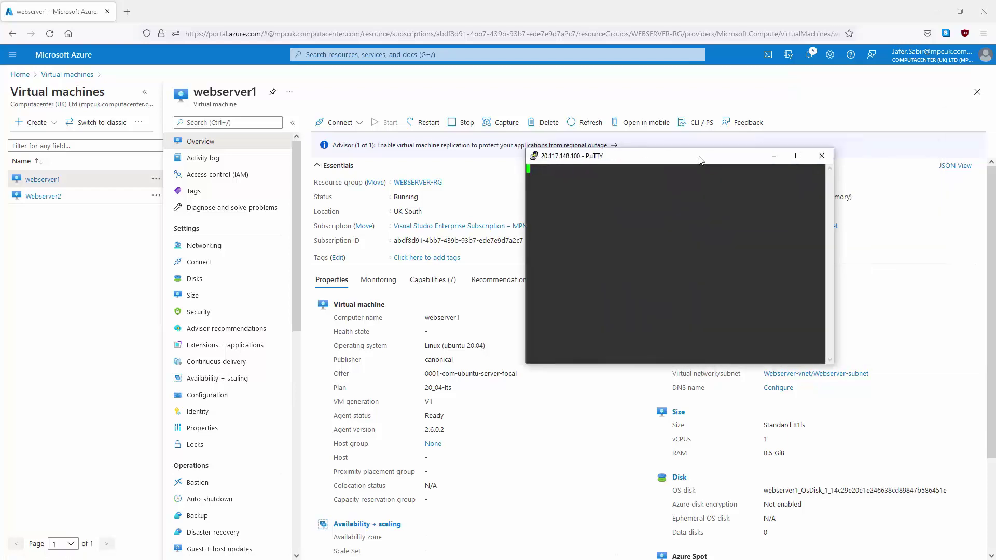
{"action": "left_click_drag", "start_coordinate": [697, 160], "coordinate": [427, 180]}
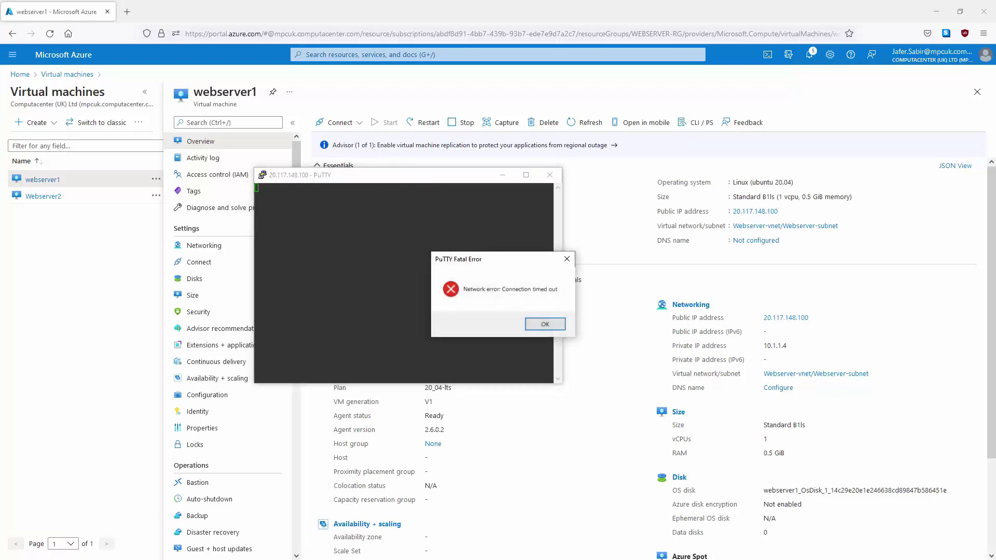
{"action": "key", "text": "alt+Tab"}
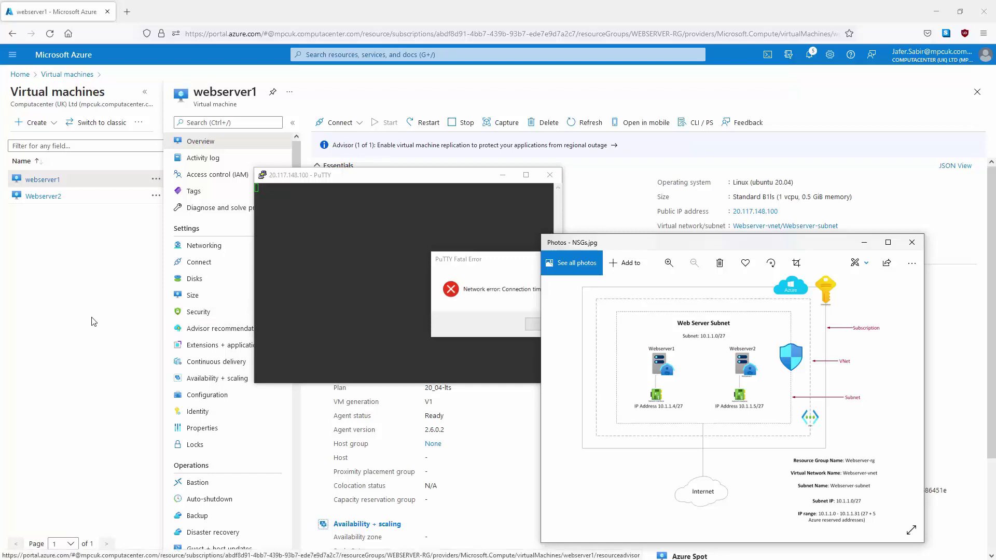
{"action": "left_click", "coordinate": [71, 57]}
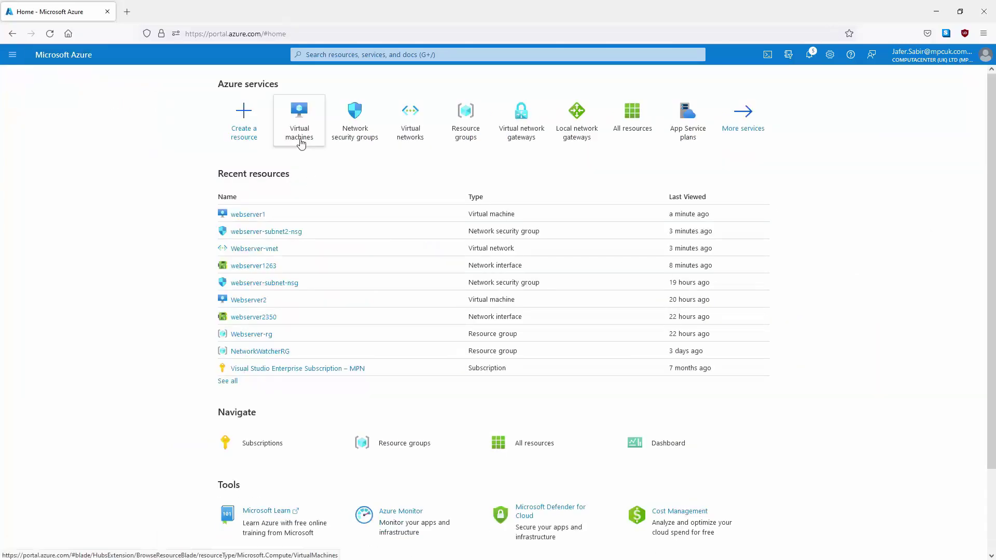
Step: In Webserver-vnet, set Webserver-subnet's network security group to None and save
{"action": "left_click", "coordinate": [426, 129]}
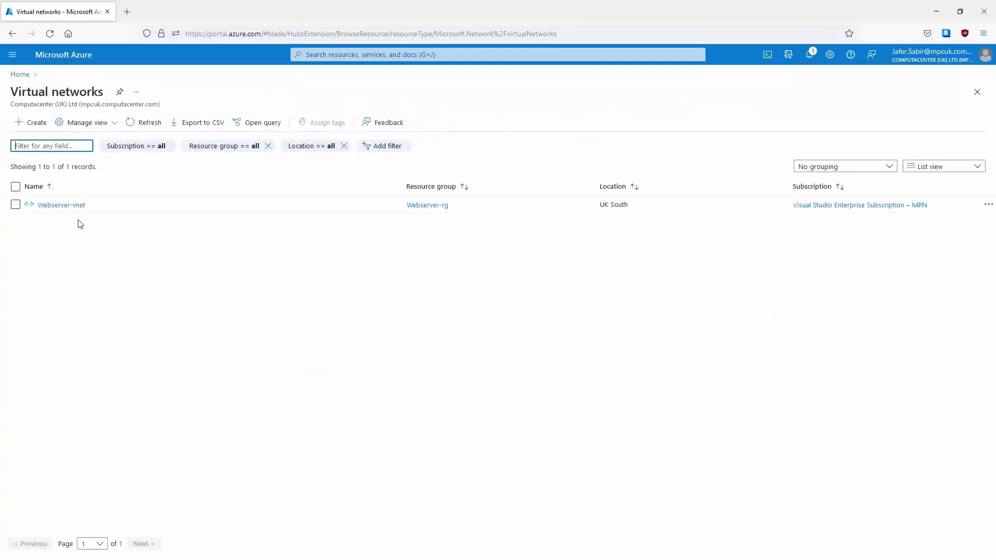
{"action": "left_click", "coordinate": [62, 205]}
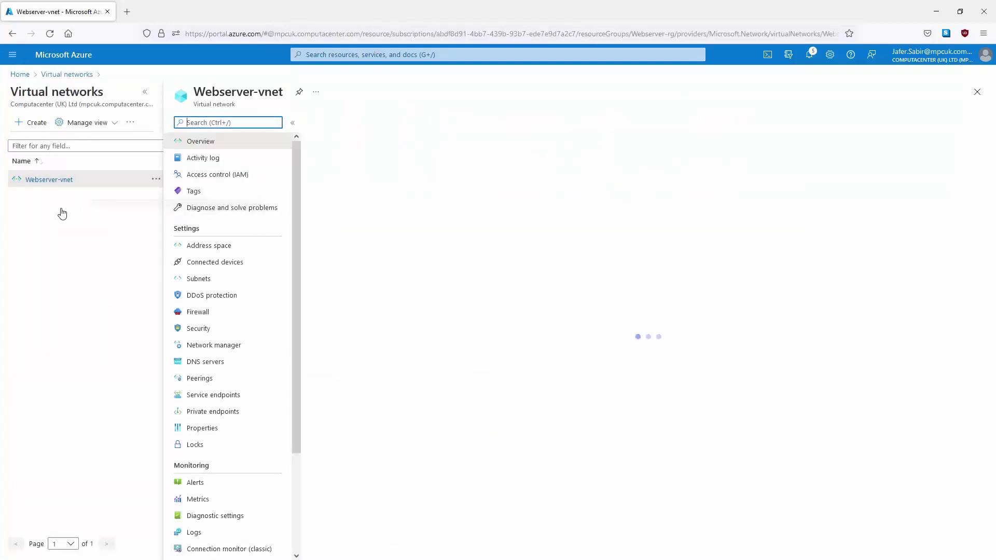
{"action": "left_click", "coordinate": [193, 281]}
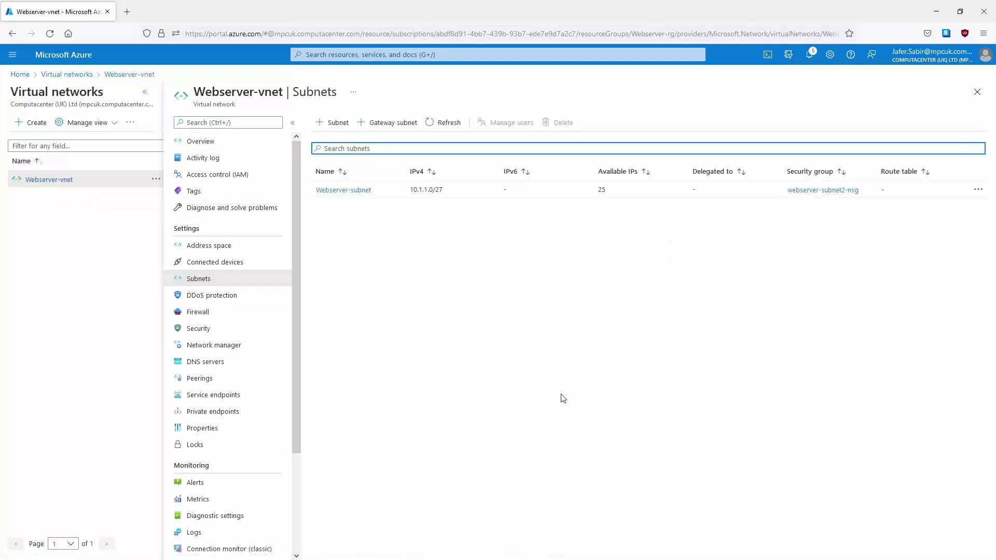
{"action": "left_click", "coordinate": [344, 191]}
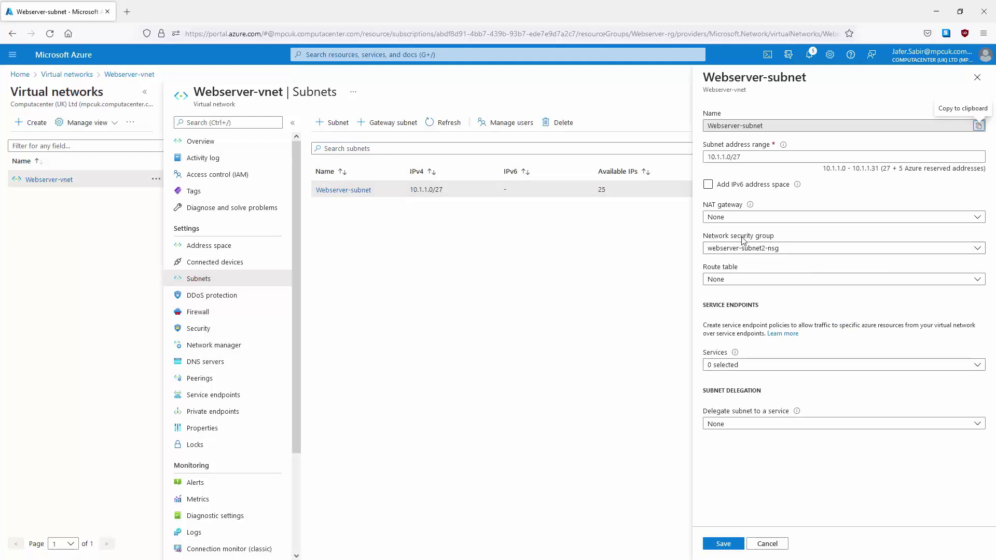
{"action": "left_click", "coordinate": [980, 252]}
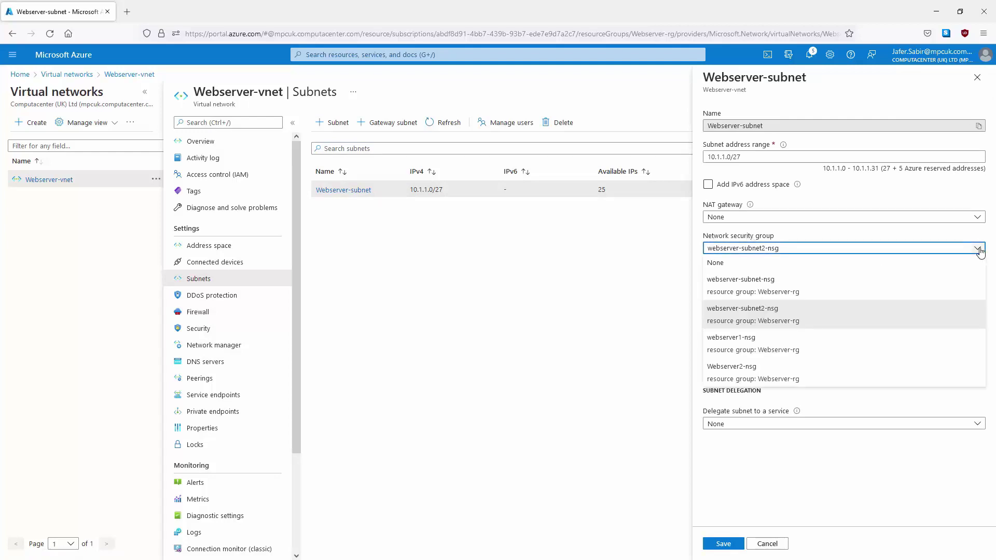
{"action": "left_click", "coordinate": [722, 268]}
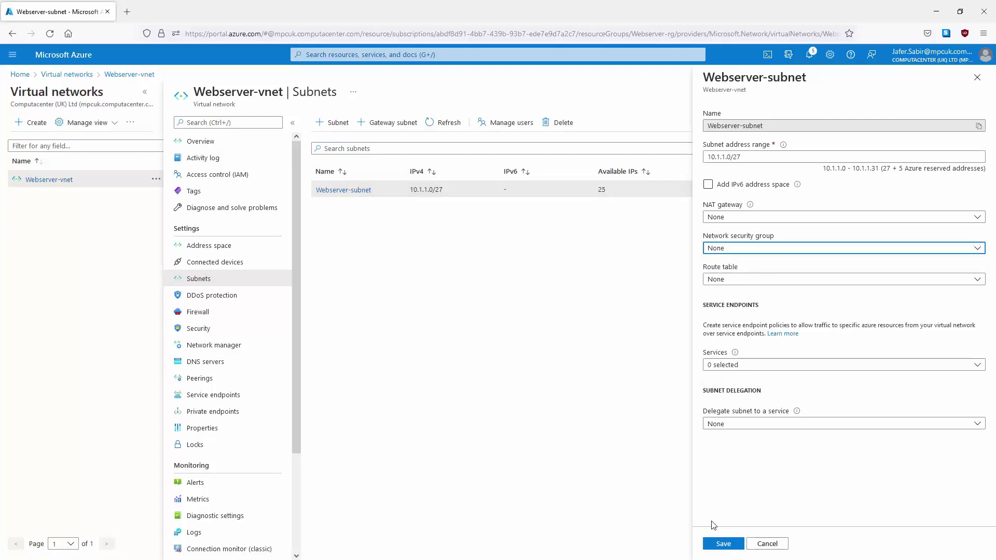
{"action": "left_click", "coordinate": [724, 544]}
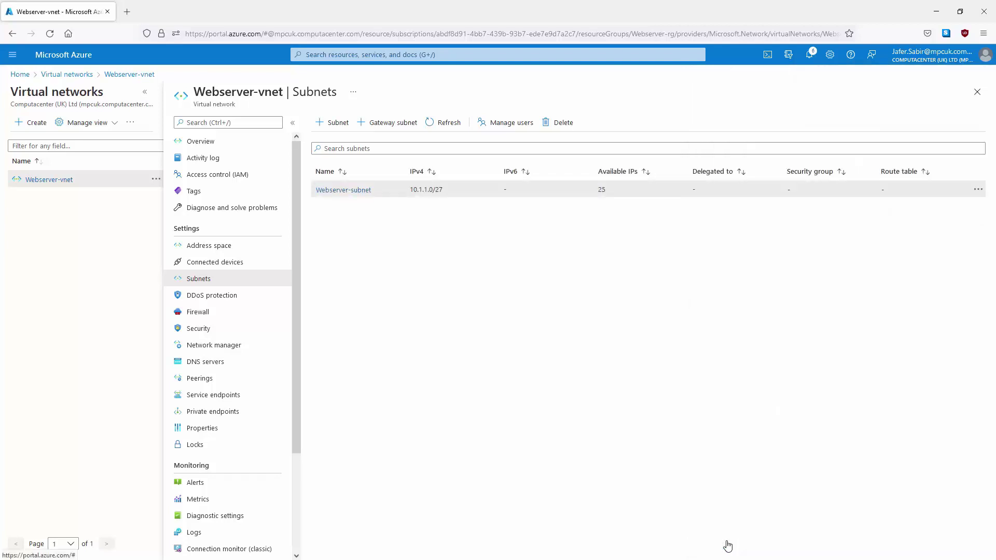
{"action": "left_click", "coordinate": [61, 55]}
Step: Start a new PuTTY SSH session to webserver1
{"action": "left_click", "coordinate": [352, 134]}
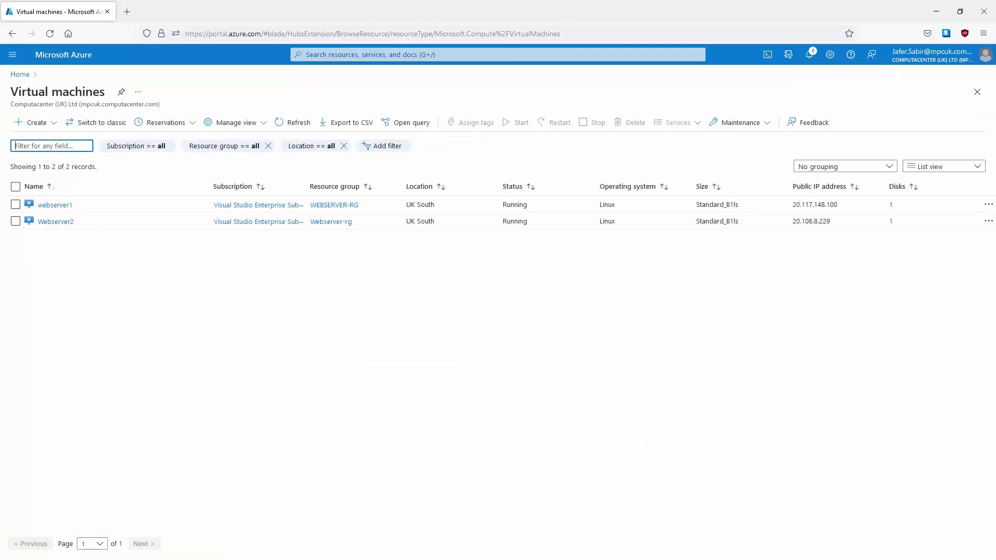
{"action": "key", "text": "alt+Tab"}
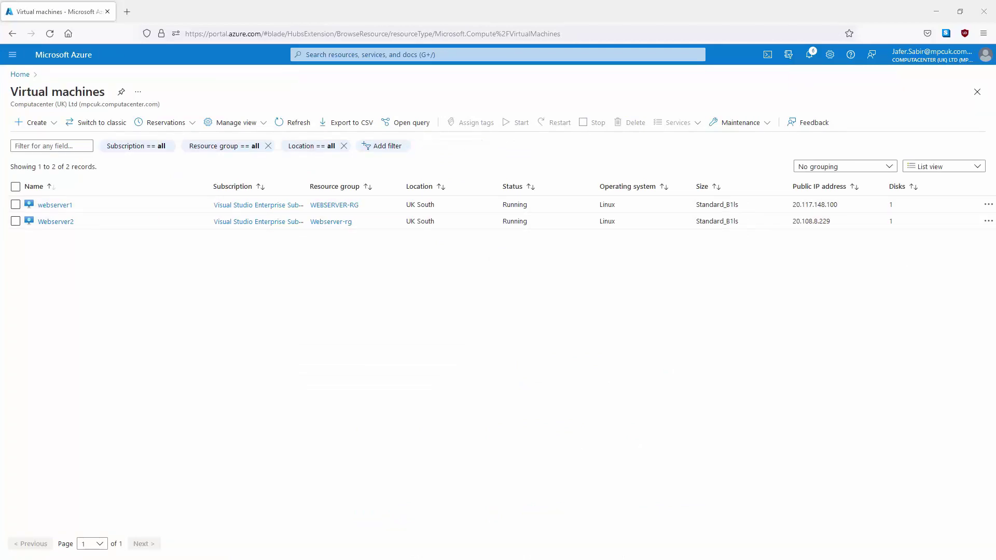
{"action": "left_click_drag", "start_coordinate": [959, 130], "coordinate": [834, 247]}
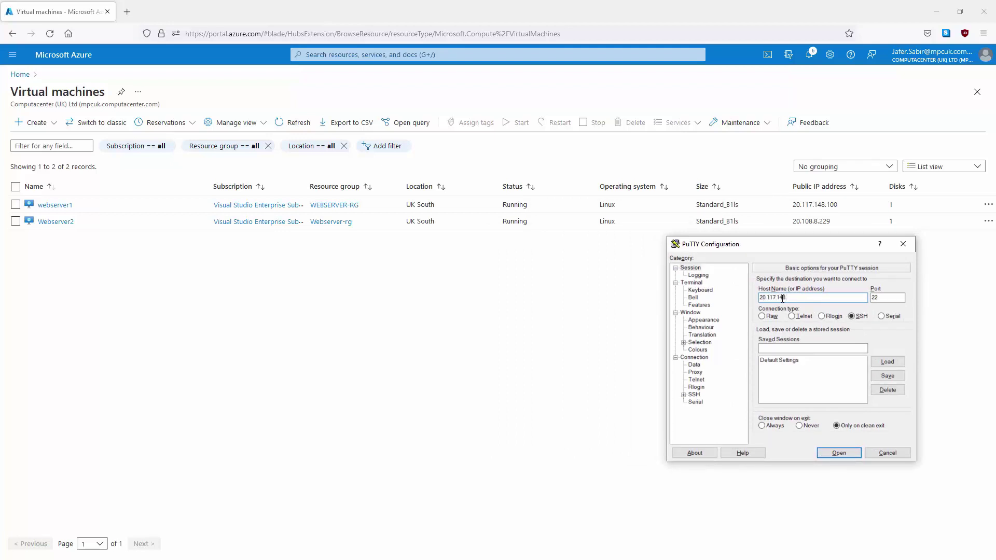
{"action": "key", "text": "Return"}
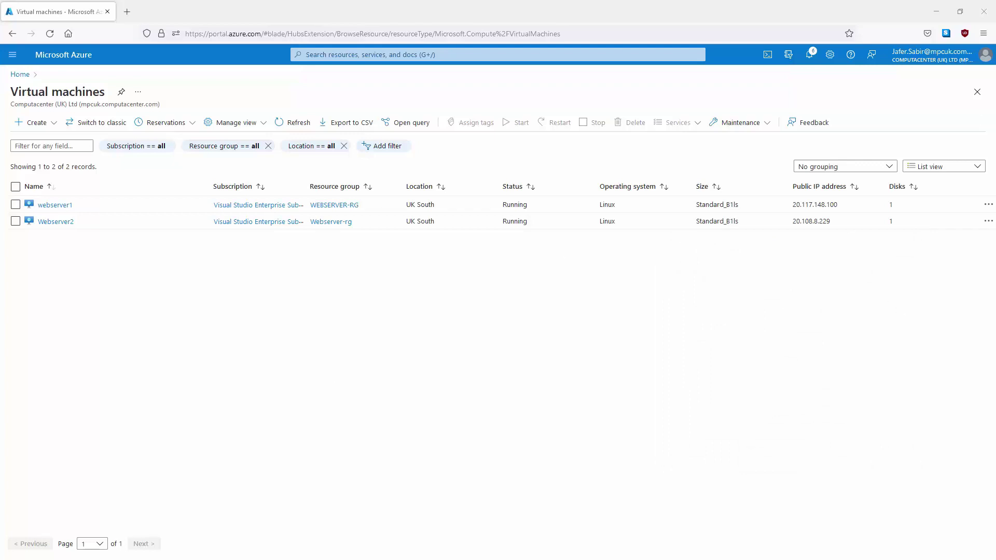
Step: Log in to webserver1 with the admin credentials, then return to the Azure portal home page
{"action": "left_click_drag", "start_coordinate": [811, 185], "coordinate": [591, 201]}
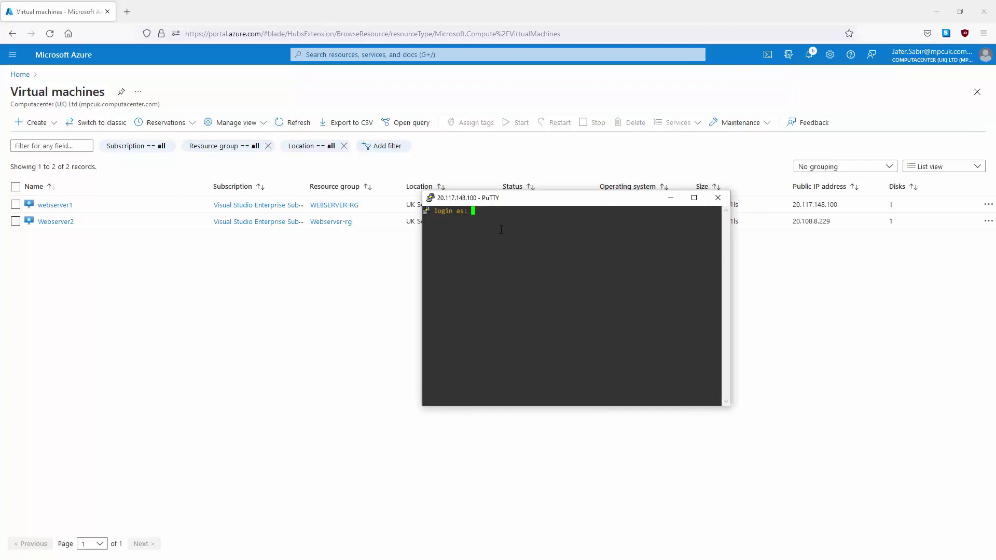
{"action": "type", "text": "adminj"}
{"action": "key", "text": "Return"}
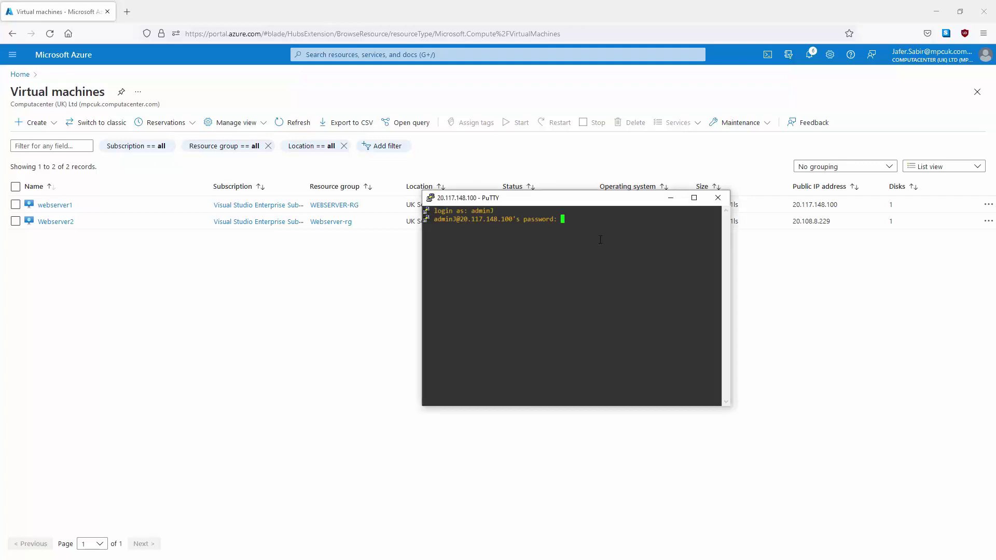
{"action": "key", "text": "Return"}
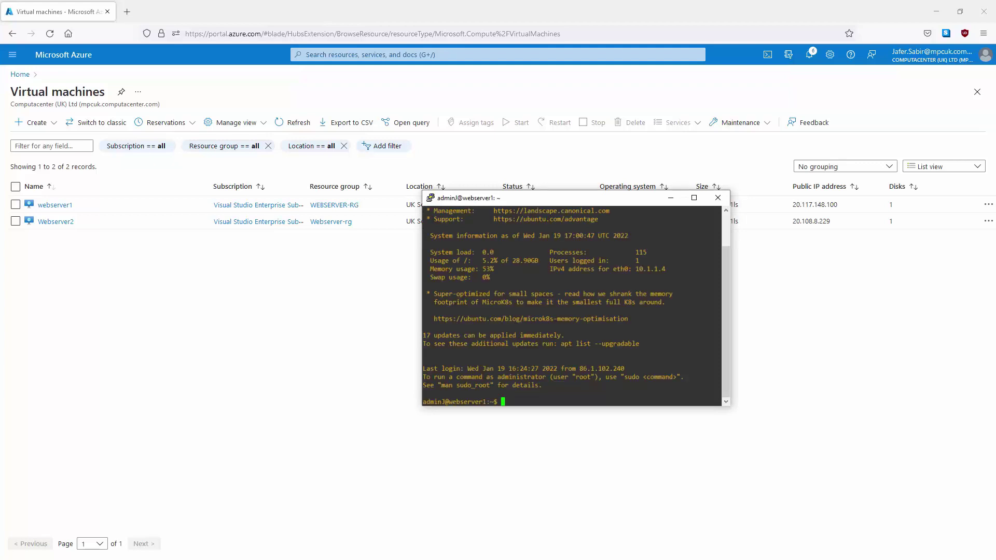
{"action": "key", "text": "alt+Tab"}
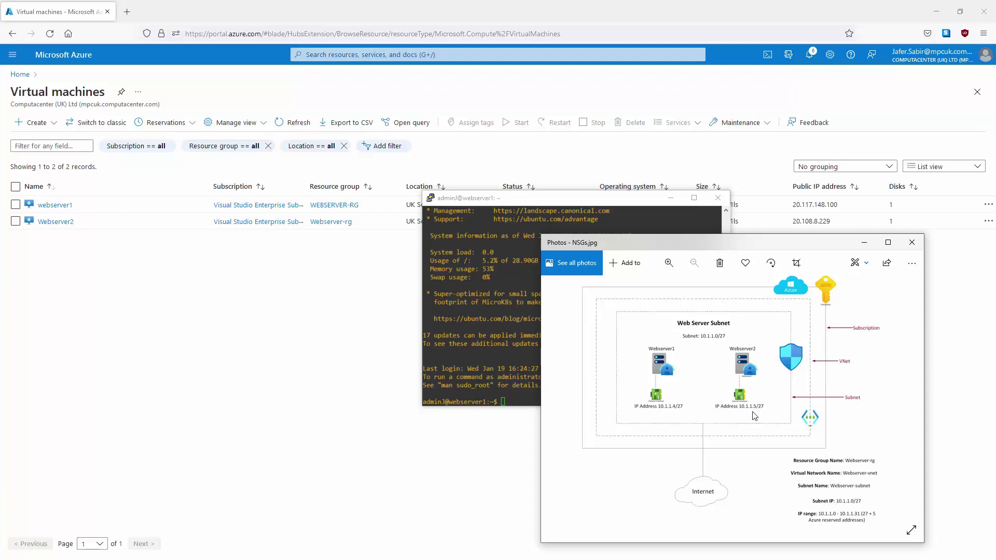
{"action": "left_click", "coordinate": [65, 59]}
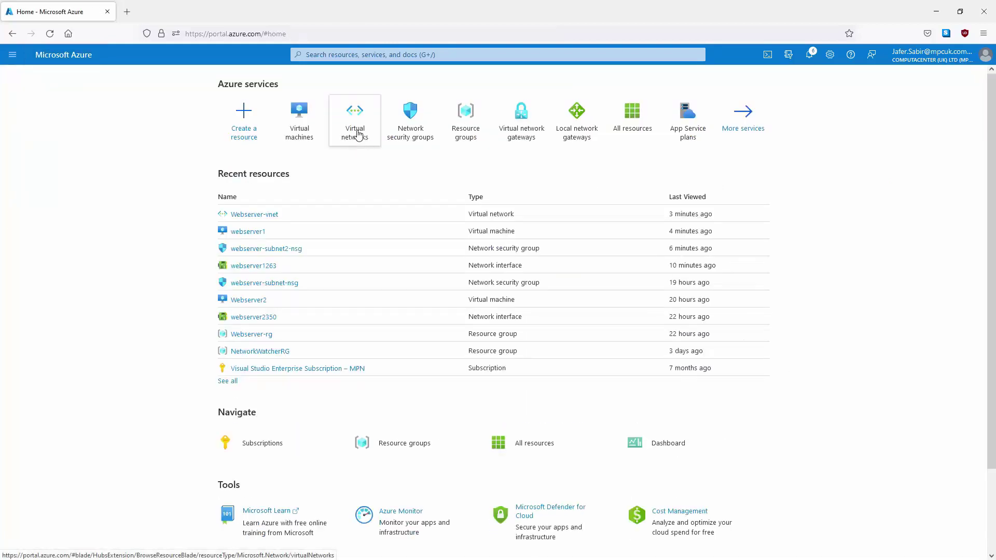
Step: Change webserver-subnet2-nsg's Allow_SSH inbound rule action from Deny to Allow and save it
{"action": "mouse_move", "coordinate": [358, 133]}
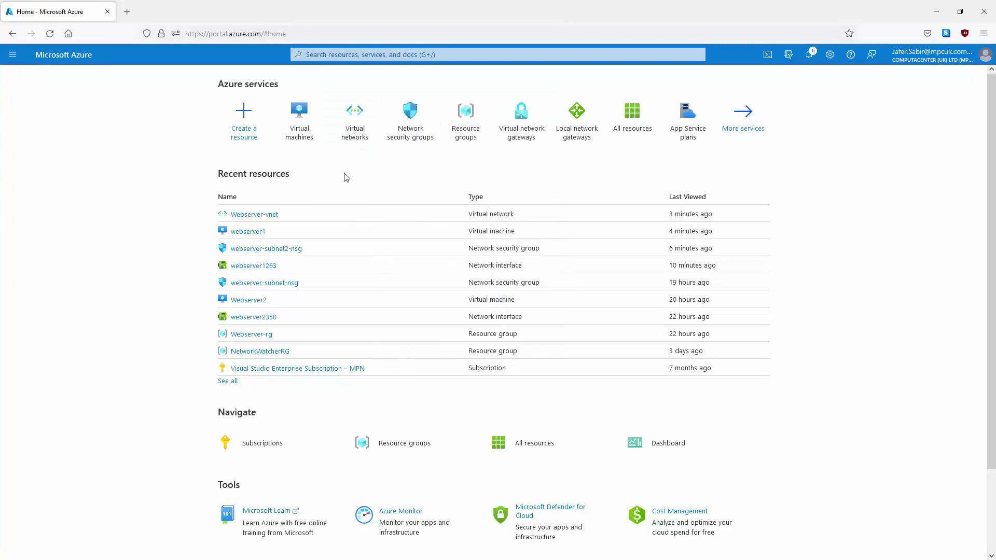
{"action": "left_click", "coordinate": [403, 149]}
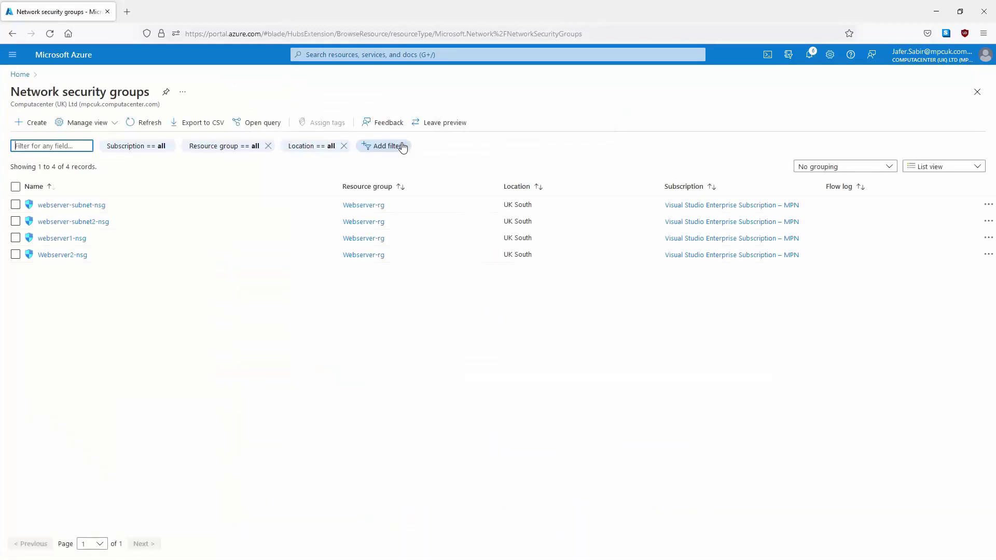
{"action": "left_click", "coordinate": [79, 222]}
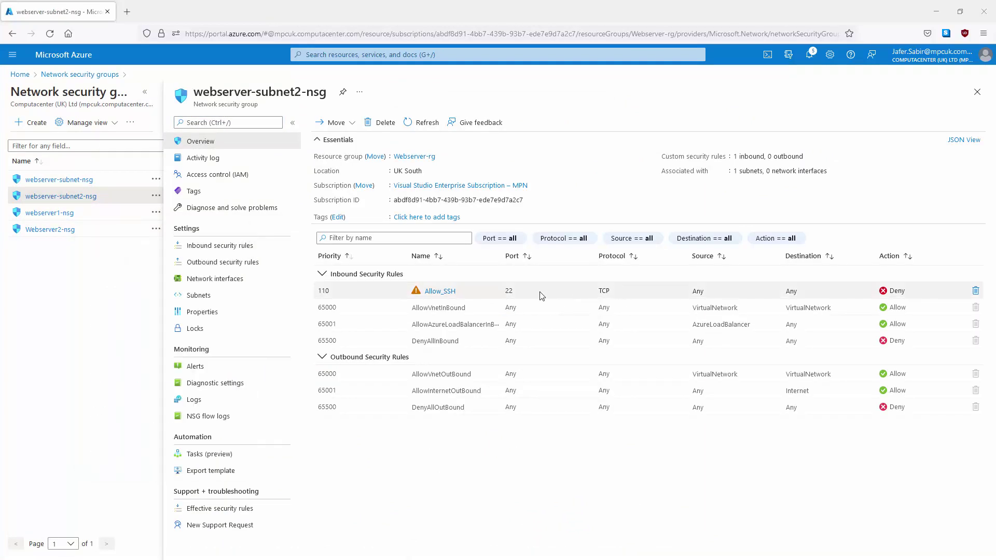
{"action": "left_click", "coordinate": [454, 295]}
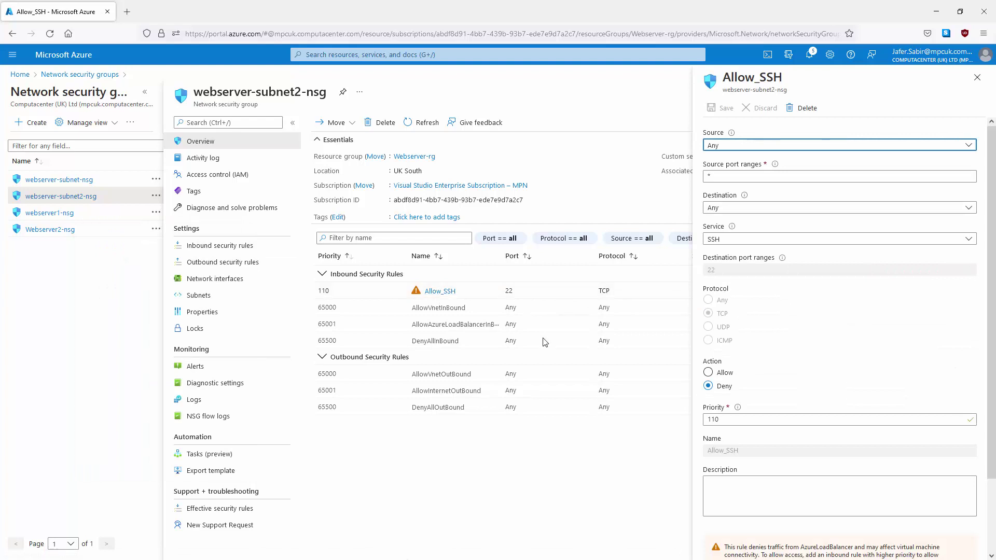
{"action": "left_click", "coordinate": [709, 374]}
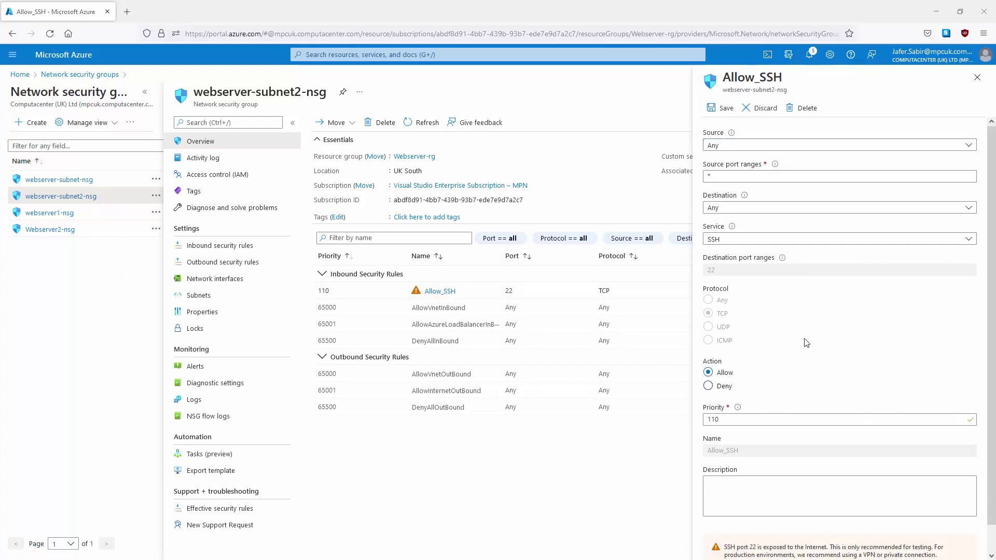
{"action": "left_click", "coordinate": [721, 109]}
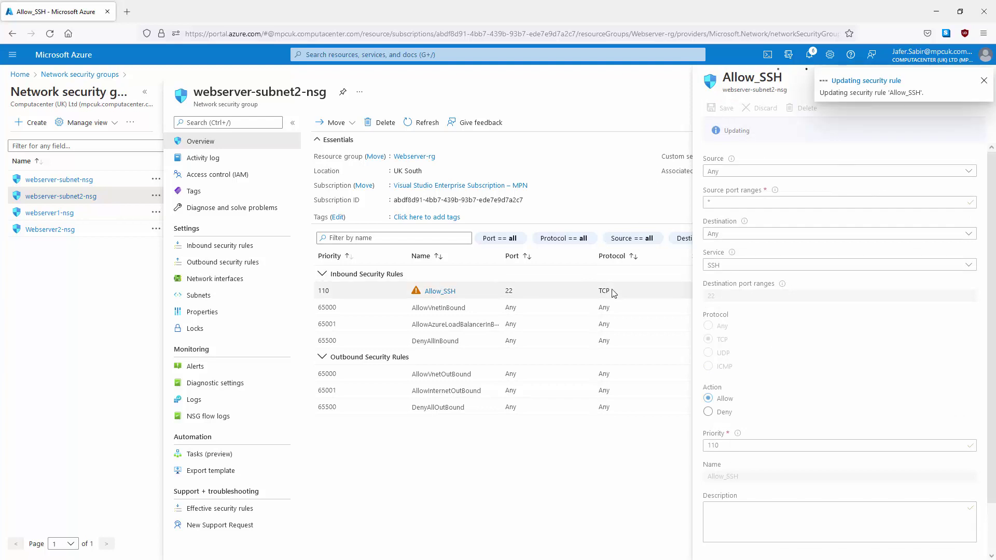
Step: Choose webserver-subnet2-nsg as Webserver-subnet's network security group in Webserver-vnet and save
{"action": "left_click", "coordinate": [67, 58]}
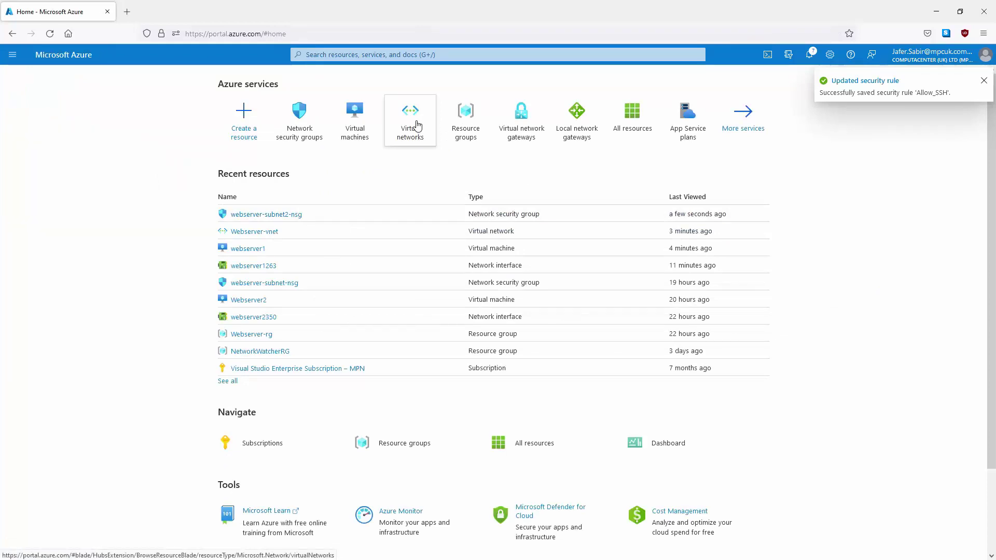
{"action": "left_click", "coordinate": [417, 126]}
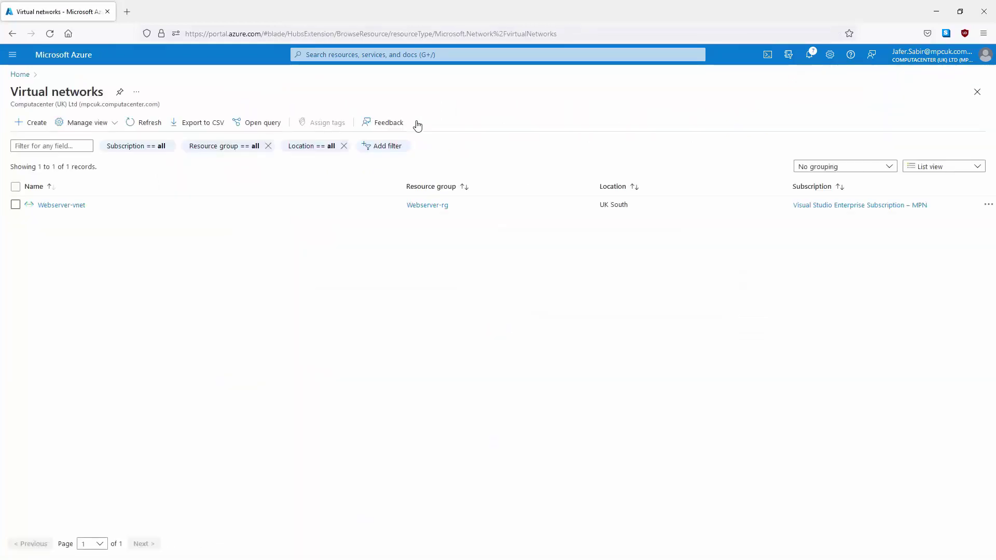
{"action": "left_click", "coordinate": [58, 206]}
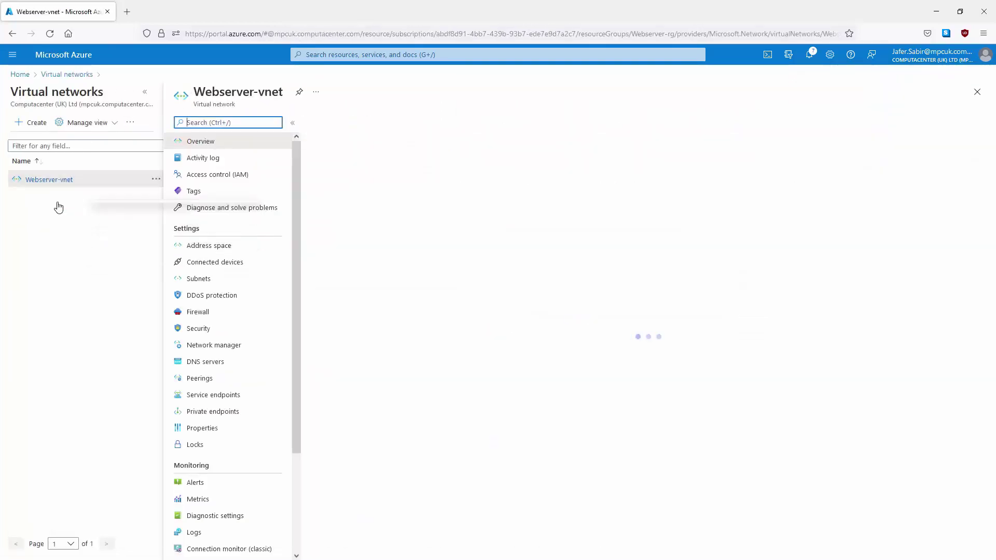
{"action": "left_click", "coordinate": [200, 279]}
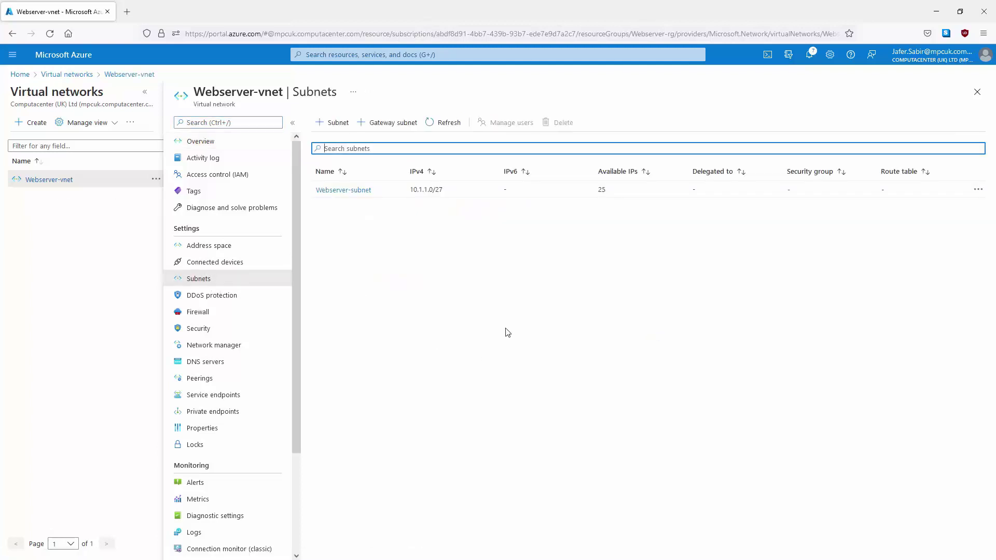
{"action": "left_click", "coordinate": [346, 194]}
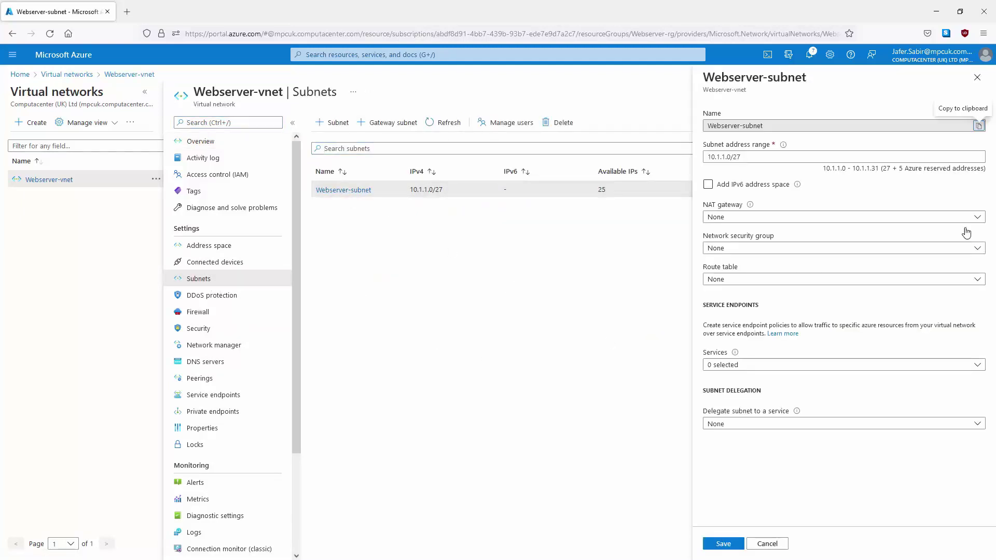
{"action": "left_click", "coordinate": [979, 250]}
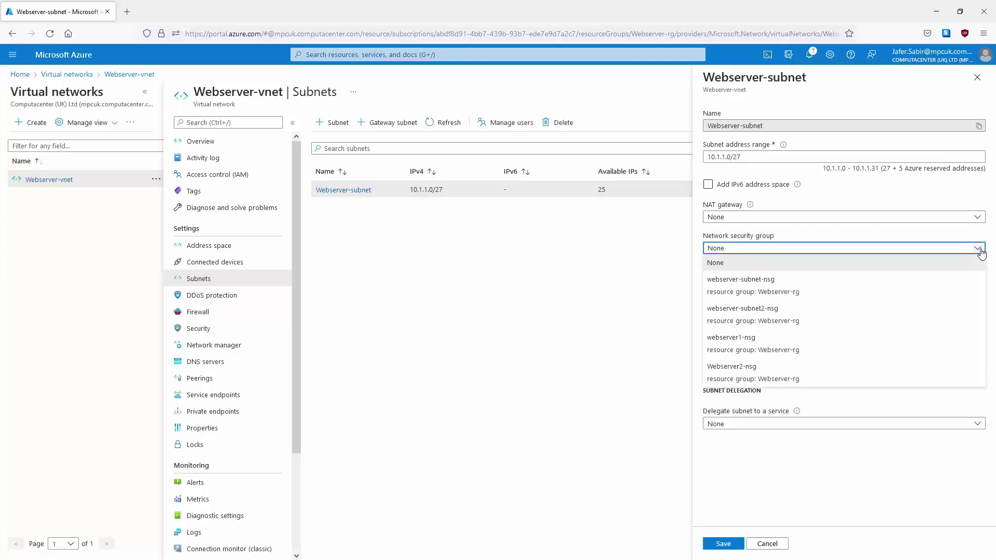
{"action": "left_click", "coordinate": [739, 315]}
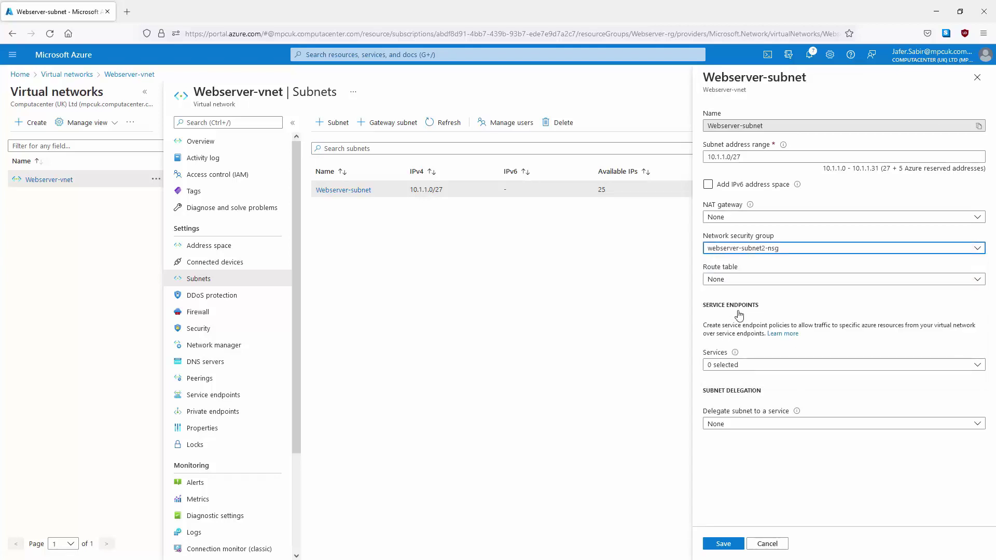
{"action": "left_click", "coordinate": [722, 545]}
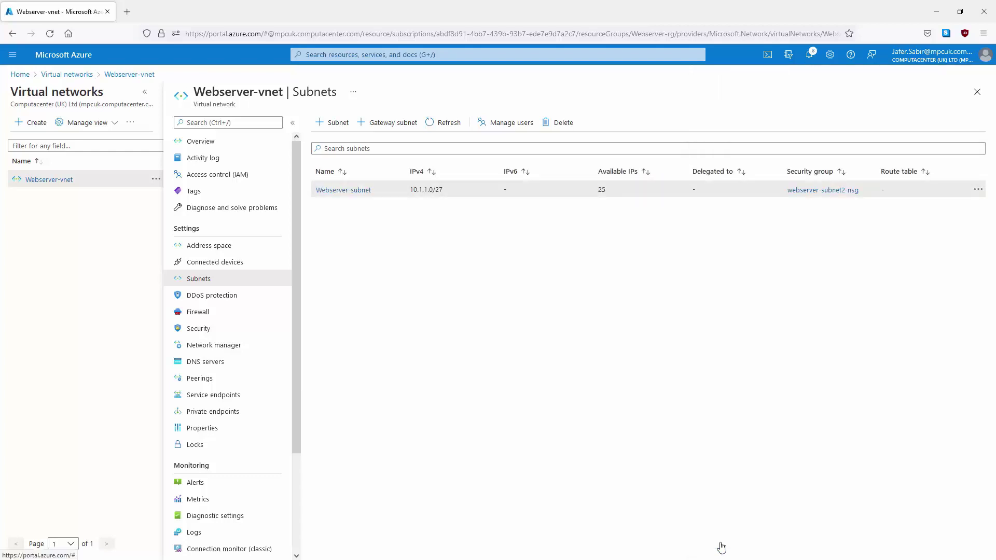
Step: Start adding a new rule under webserver-subnet2-nsg's outbound security rules
{"action": "left_click", "coordinate": [73, 61]}
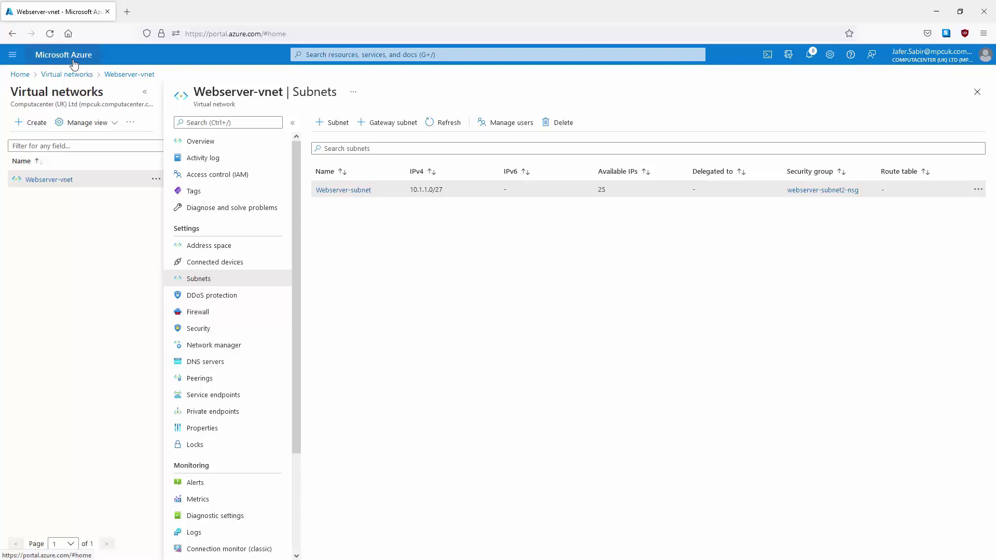
{"action": "left_click", "coordinate": [357, 129]}
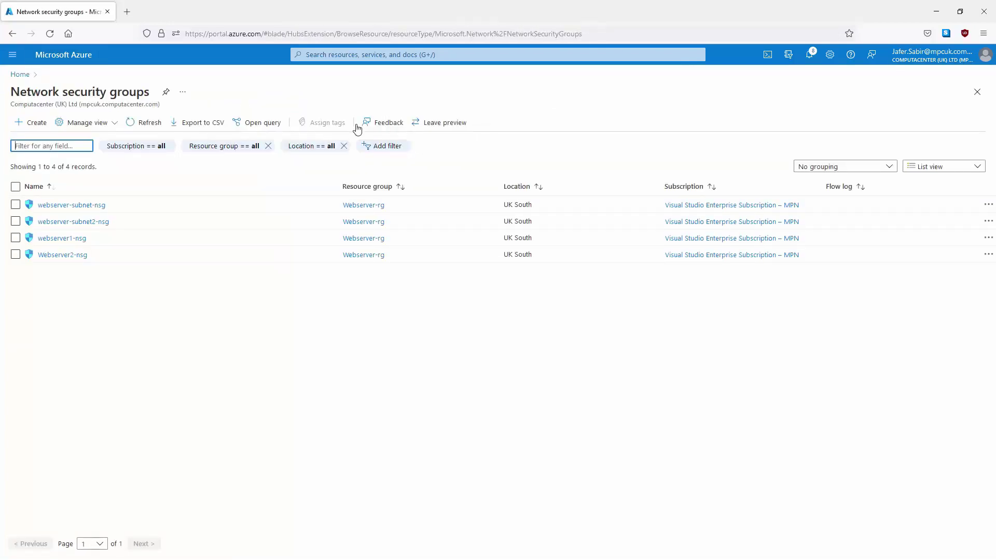
{"action": "left_click", "coordinate": [51, 223]}
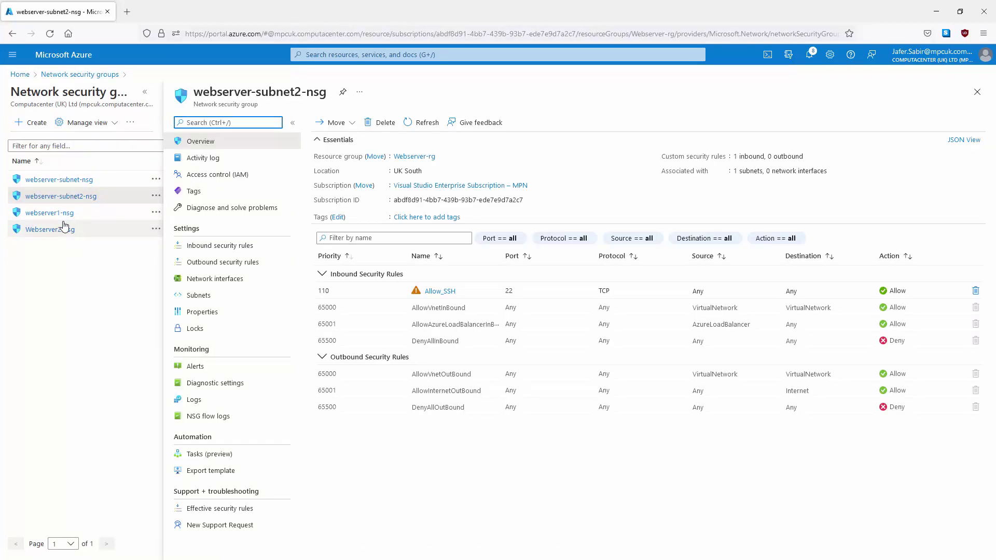
{"action": "left_click", "coordinate": [212, 267]}
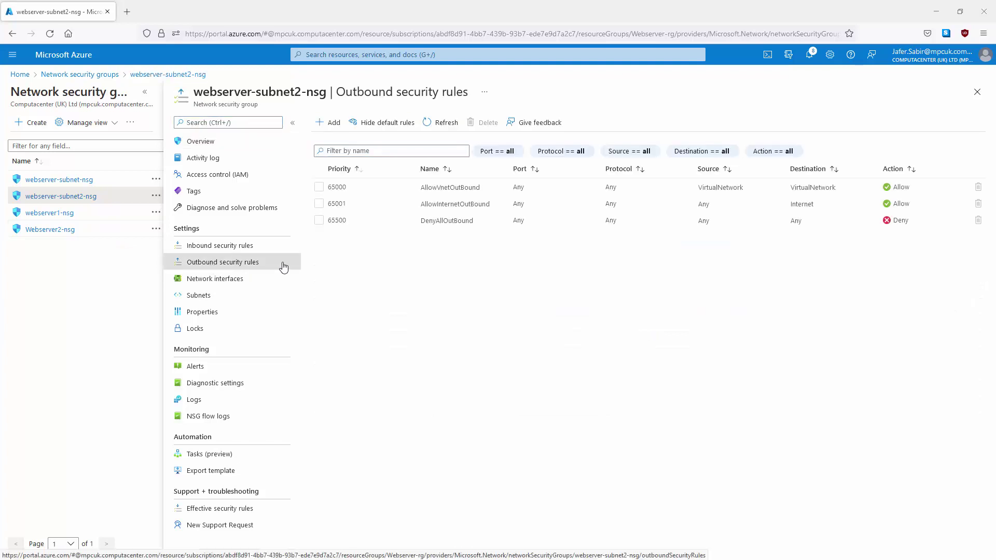
{"action": "left_click", "coordinate": [333, 123]}
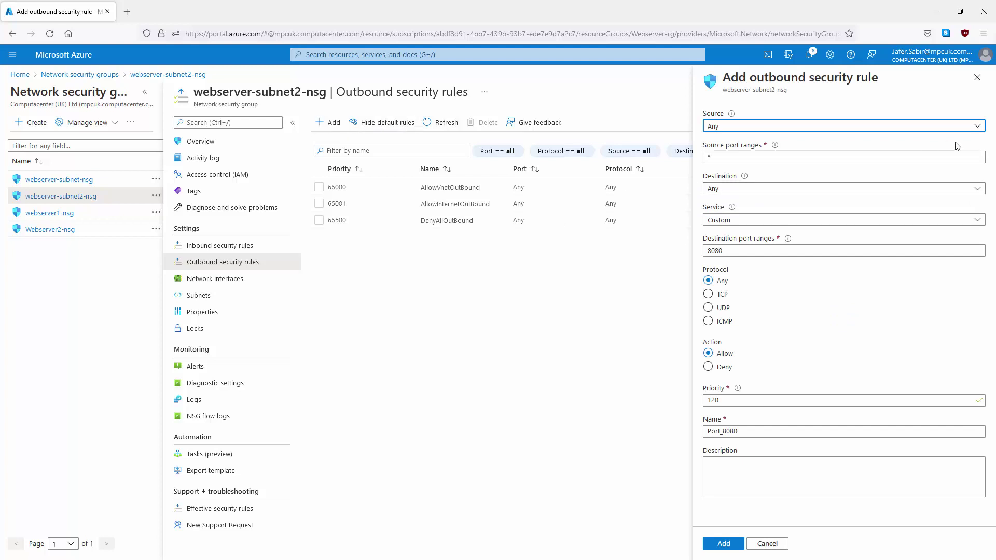
Step: Set the rule's source to IP address 10.1.1.4 and destination to IP address 10.1.1.5
{"action": "left_click", "coordinate": [980, 129]}
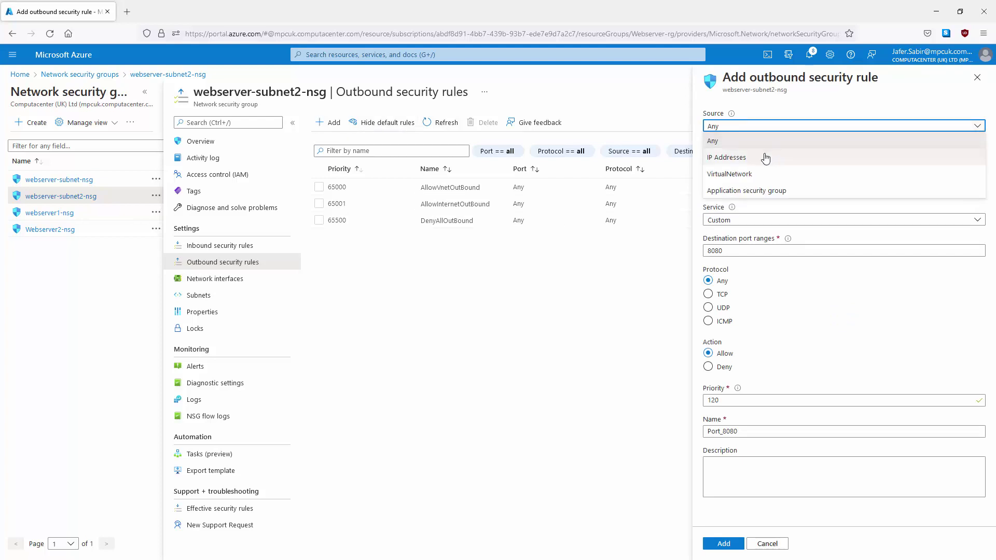
{"action": "left_click", "coordinate": [738, 164]}
{"action": "left_click", "coordinate": [733, 156]}
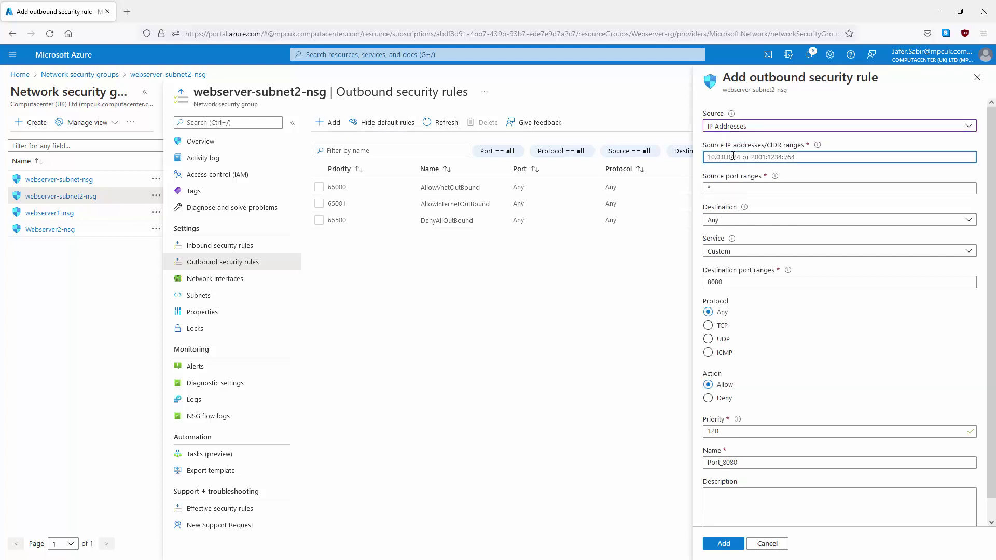
{"action": "type", "text": "10.1.1."}
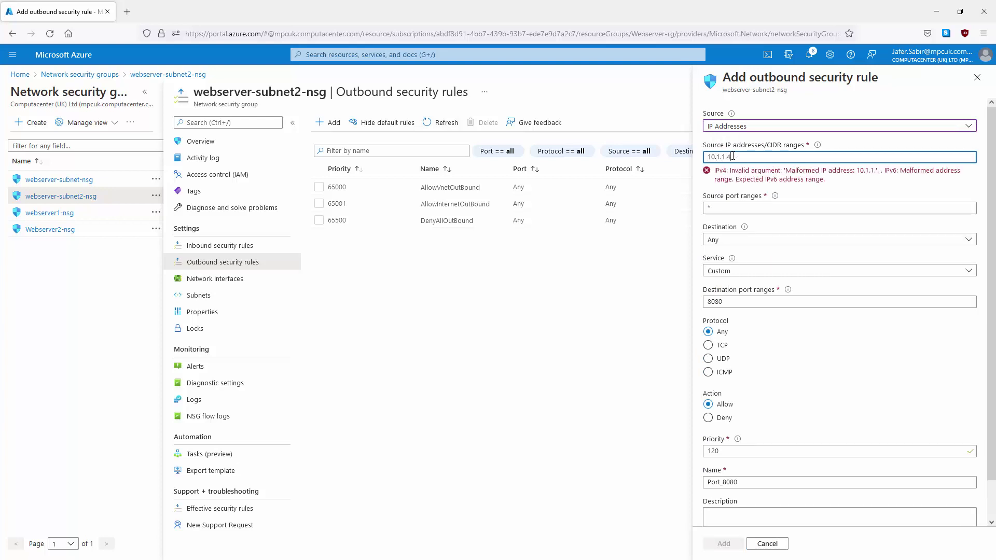
{"action": "type", "text": "4"}
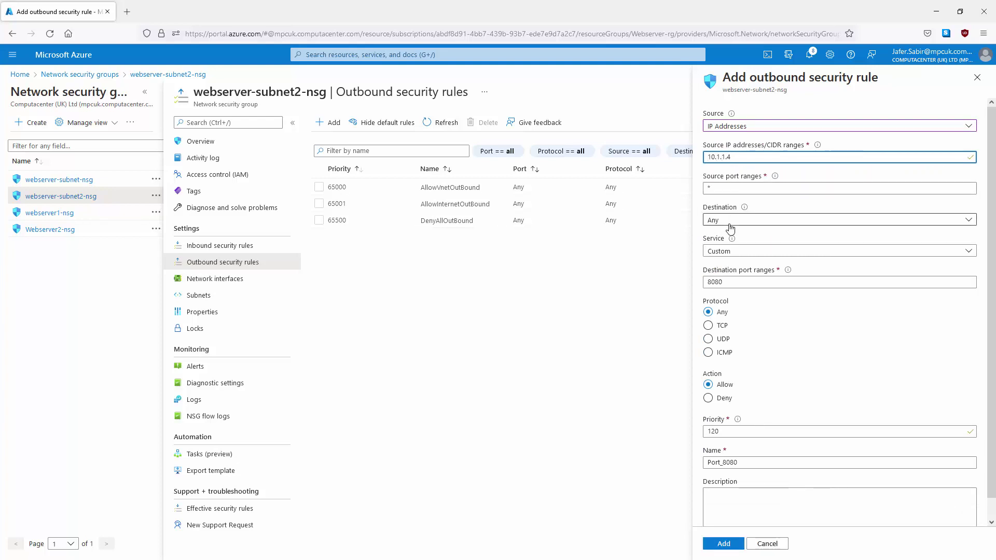
{"action": "left_click", "coordinate": [971, 224]}
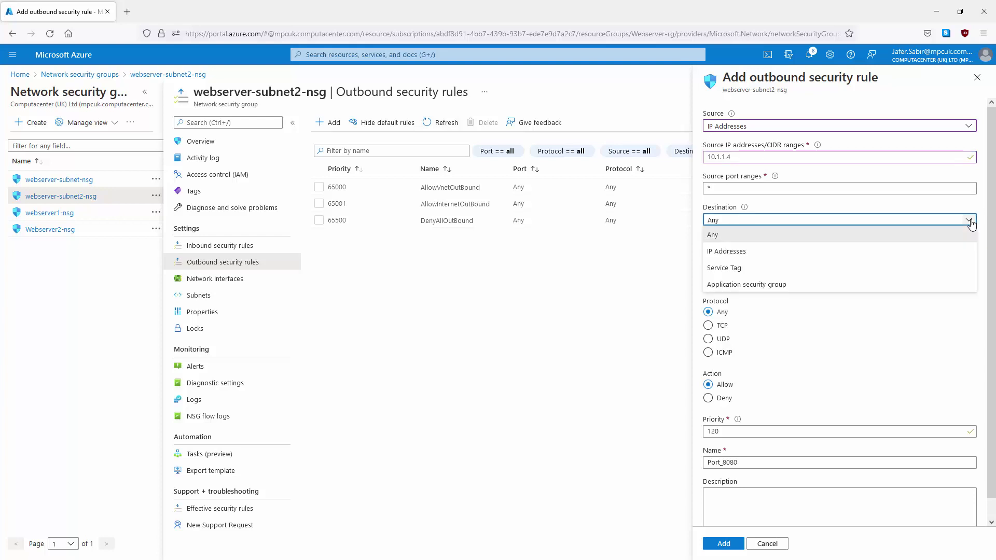
{"action": "left_click", "coordinate": [743, 251]}
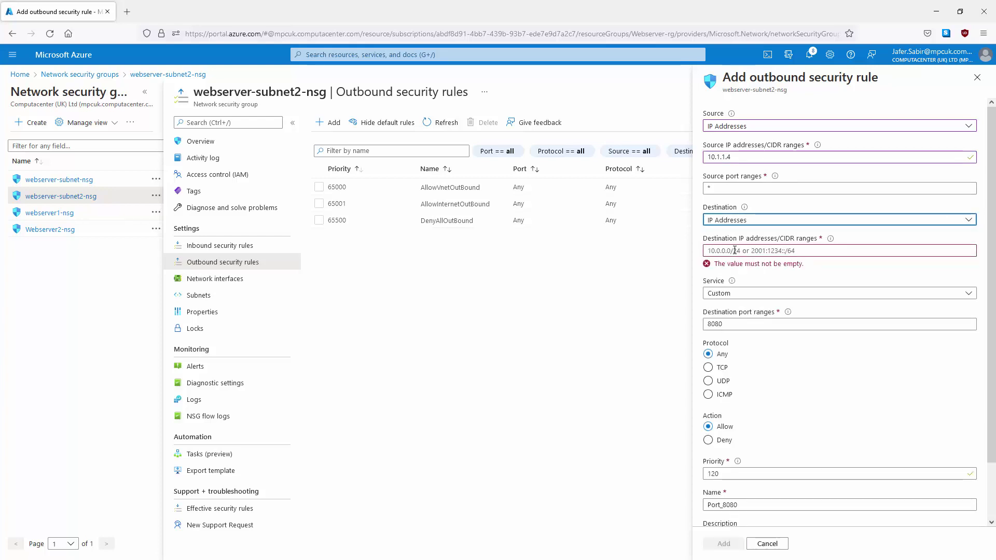
{"action": "left_click", "coordinate": [736, 250]}
{"action": "type", "text": "10.1.1"}
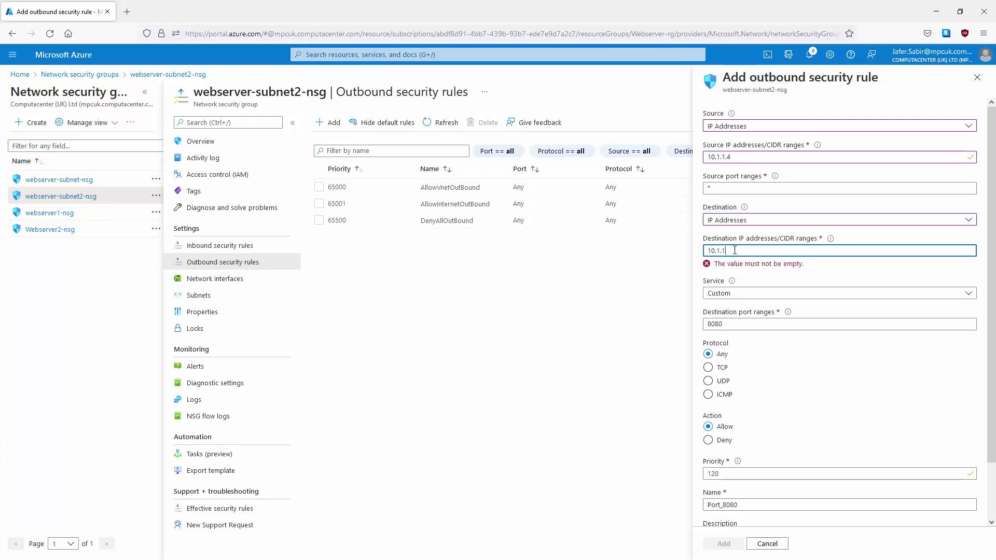
{"action": "type", "text": ".5"}
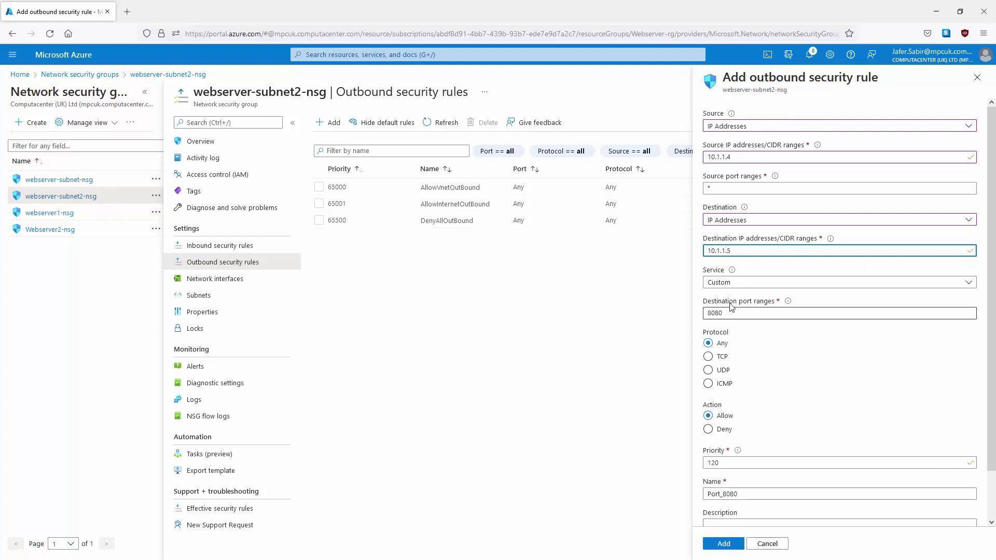
Step: Set destination ports to *, protocol ICMP, priority 115, and rule name DENY_ICMP
{"action": "left_click_drag", "start_coordinate": [729, 314], "coordinate": [697, 317]}
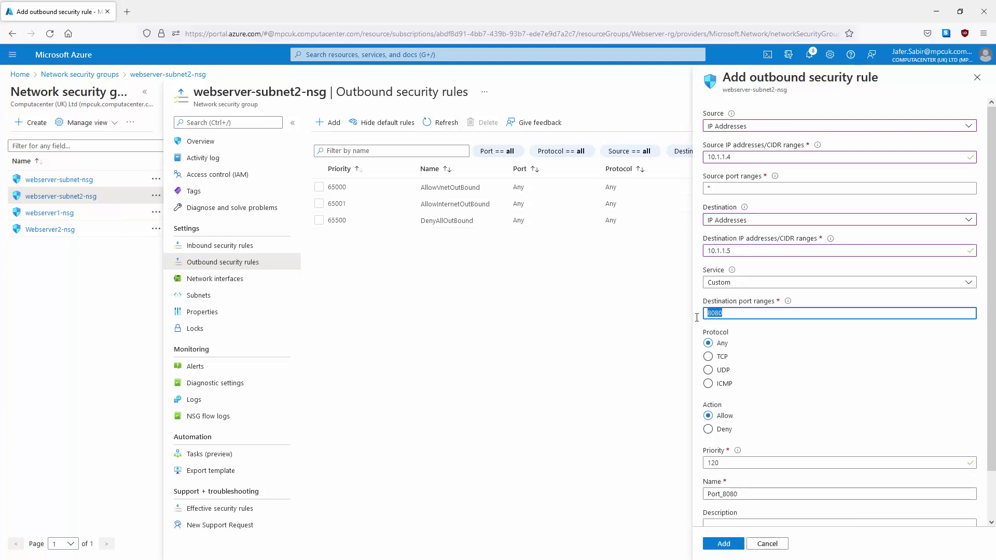
{"action": "type", "text": "*"}
{"action": "left_click", "coordinate": [709, 384]}
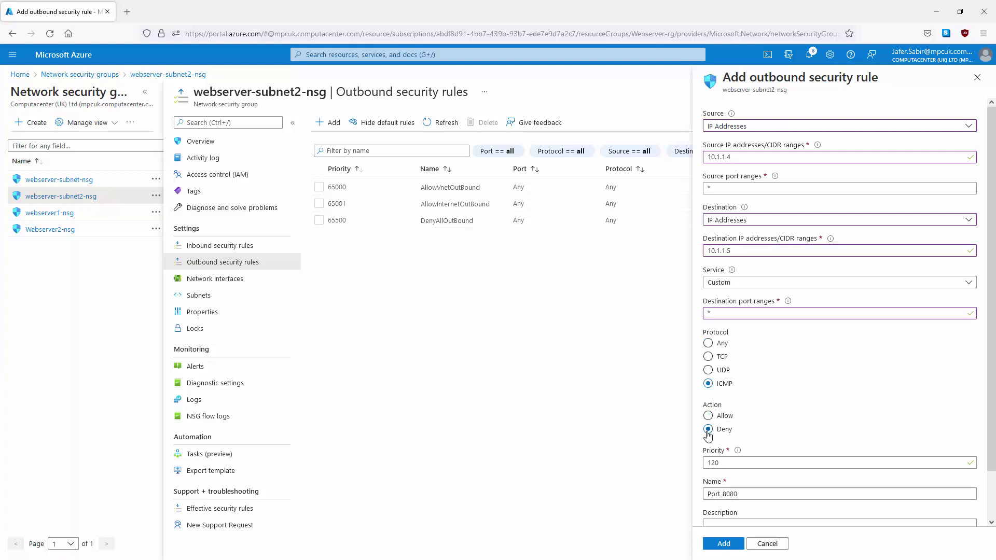
{"action": "left_click_drag", "start_coordinate": [724, 462], "coordinate": [689, 459]}
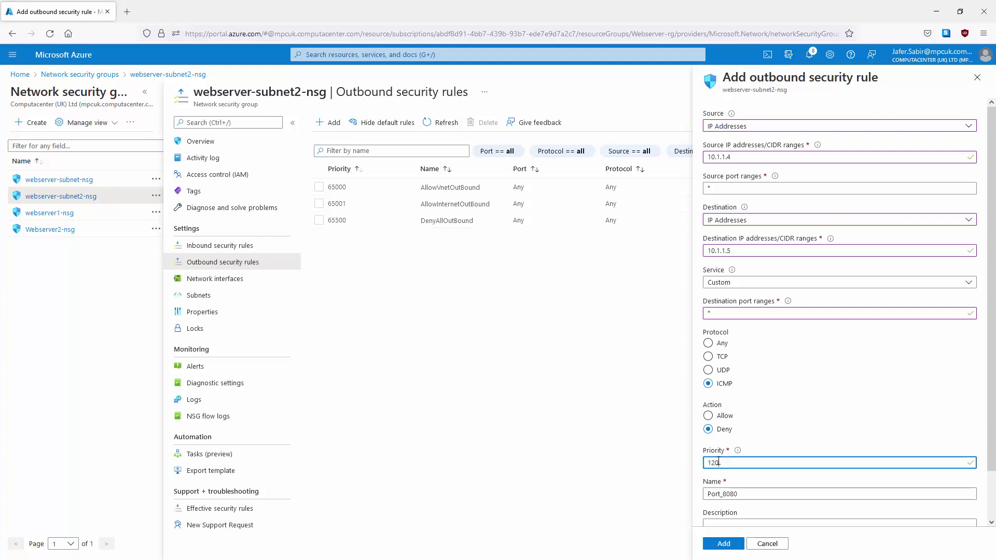
{"action": "type", "text": "DENY_ICMP"}
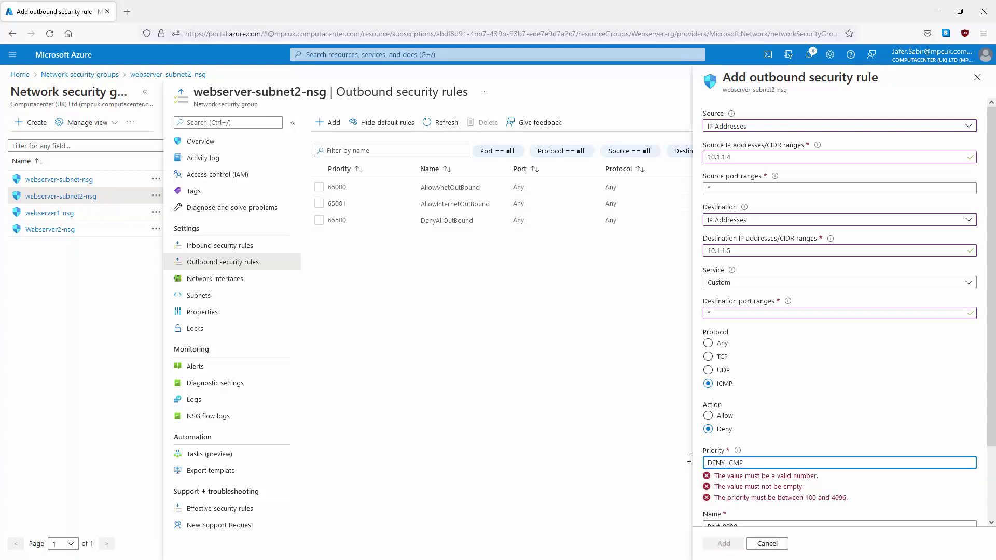
{"action": "left_click_drag", "start_coordinate": [745, 463], "coordinate": [656, 465]}
{"action": "key", "text": "BackSpace"}
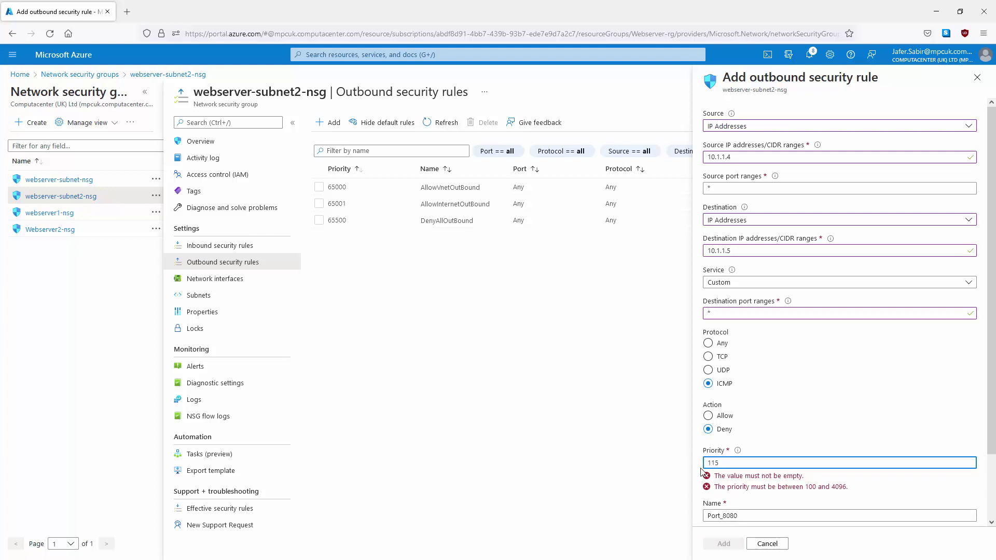
{"action": "left_click_drag", "start_coordinate": [748, 493], "coordinate": [681, 493]}
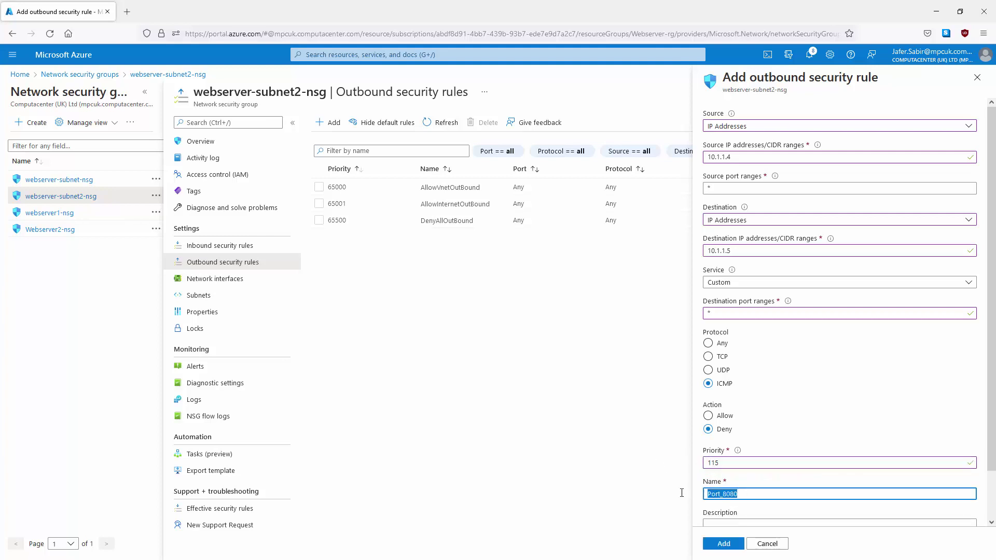
{"action": "type", "text": "DENY_ICMP"}
Step: Stop the 8.8.8.8 pings on both webservers and start pinging 10.1.1.5 from webserver1
{"action": "key", "text": "alt+Tab"}
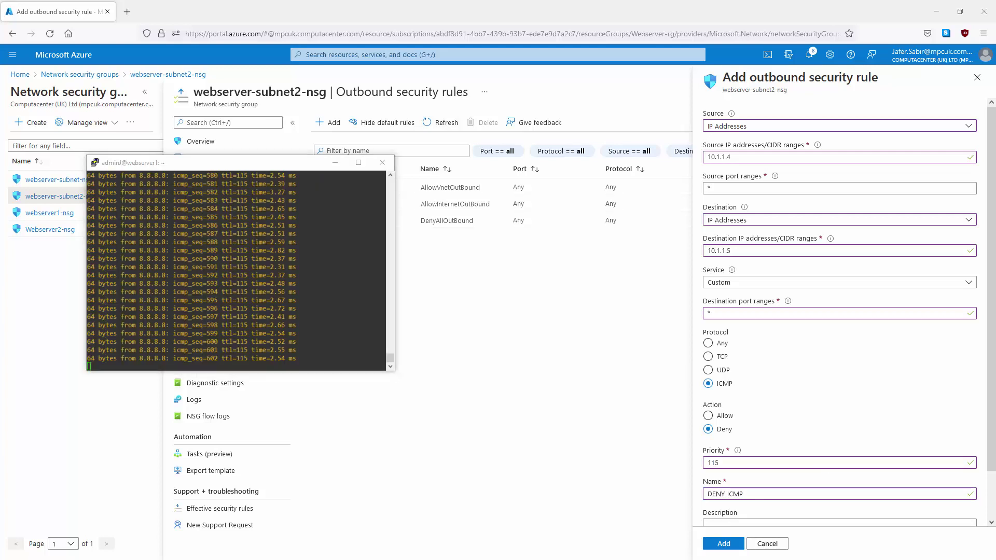
{"action": "key", "text": "alt+Tab"}
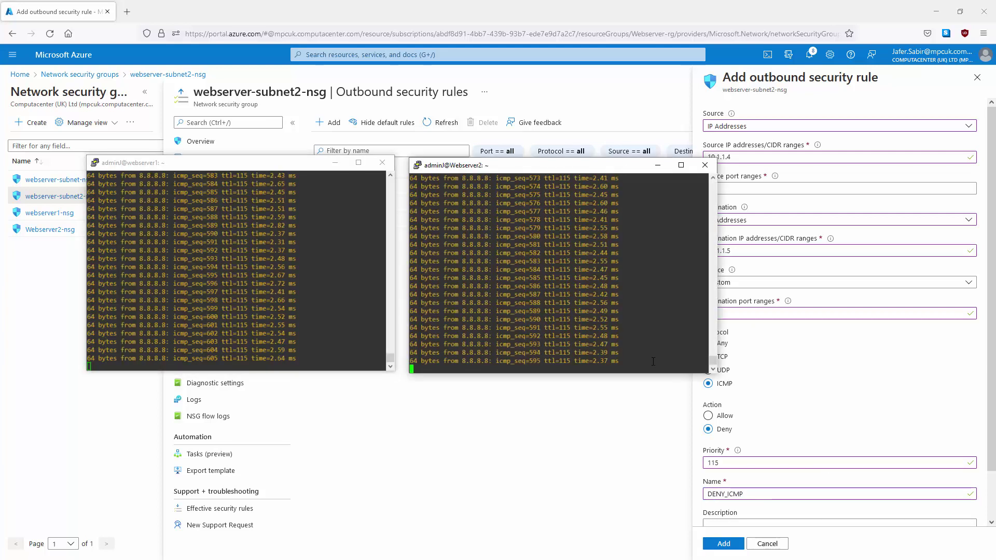
{"action": "left_click", "coordinate": [219, 359]}
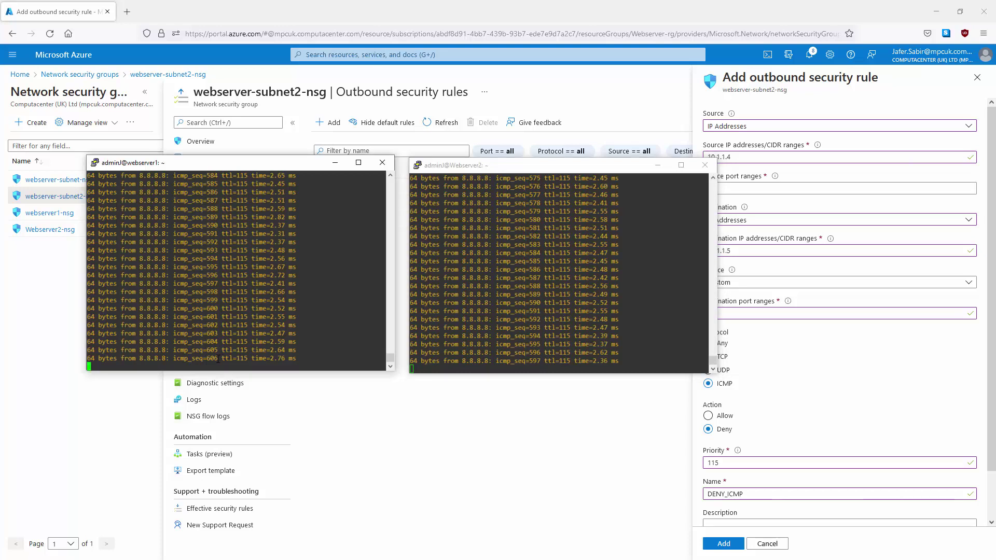
{"action": "key", "text": "ctrl+c"}
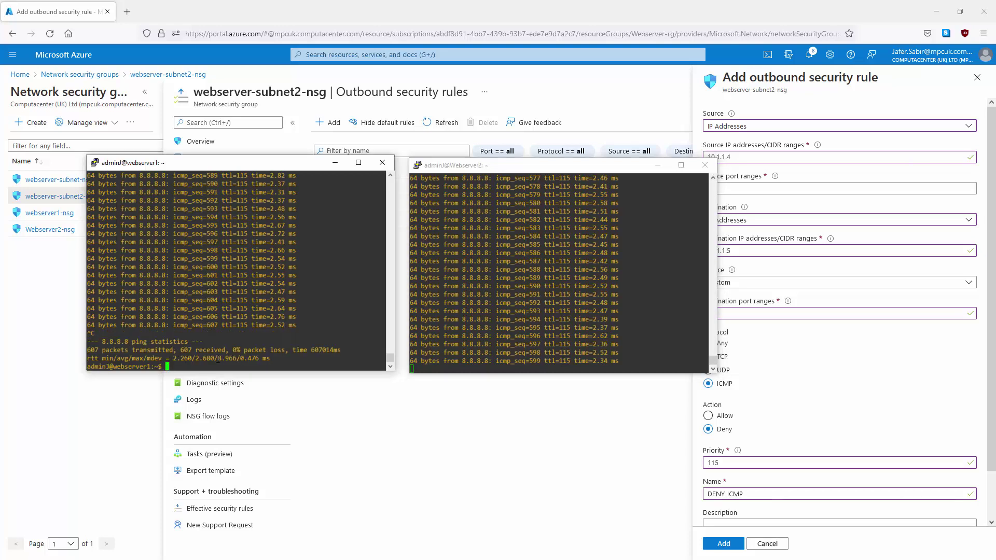
{"action": "type", "text": "ping 10.1.1.4"}
{"action": "key", "text": "BackSpace"}
{"action": "type", "text": "5"}
{"action": "key", "text": "Return"}
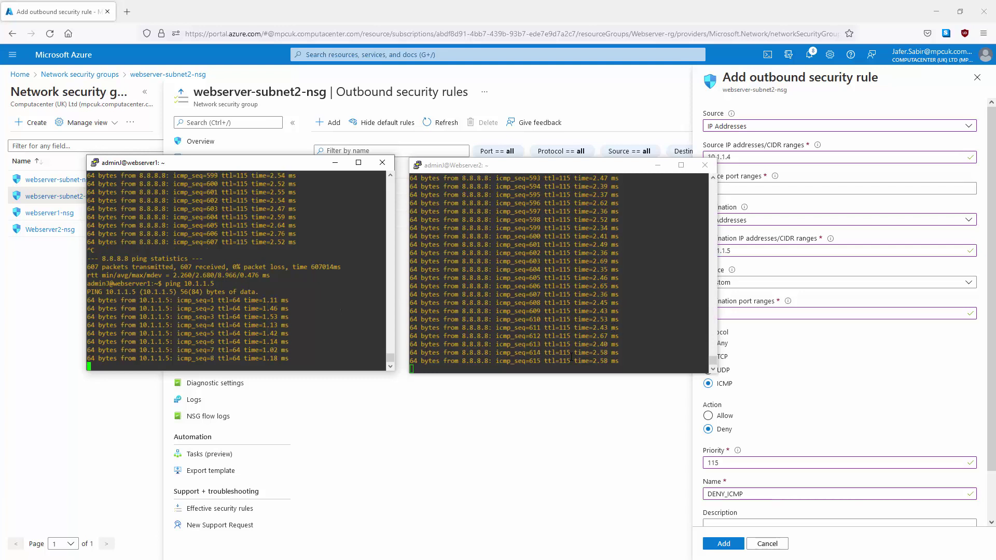
{"action": "left_click", "coordinate": [518, 365]}
{"action": "key", "text": "ctrl+c"}
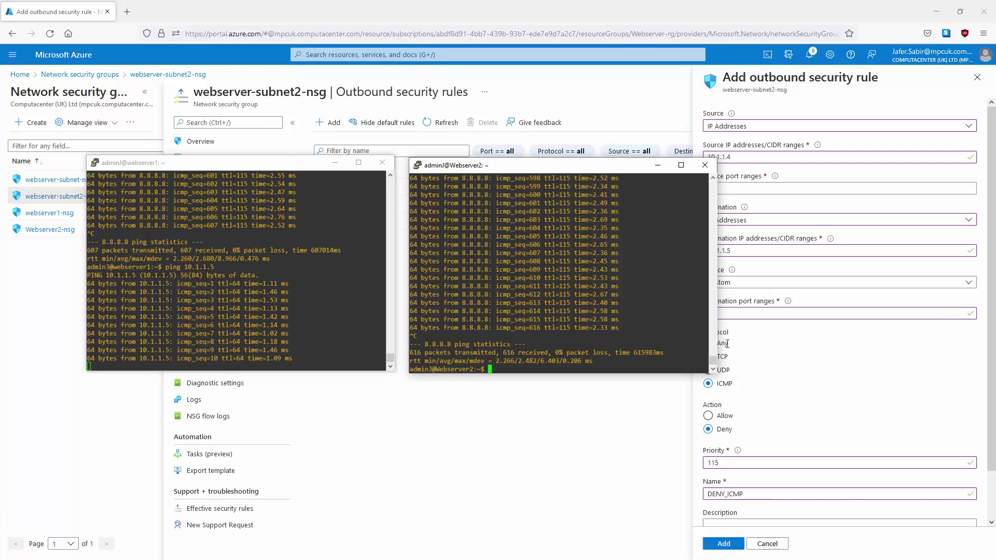
Step: Create the DENY_ICMP outbound rule, then ping 10.1.1.4 from Webserver2 with 0% loss
{"action": "left_click", "coordinate": [724, 544]}
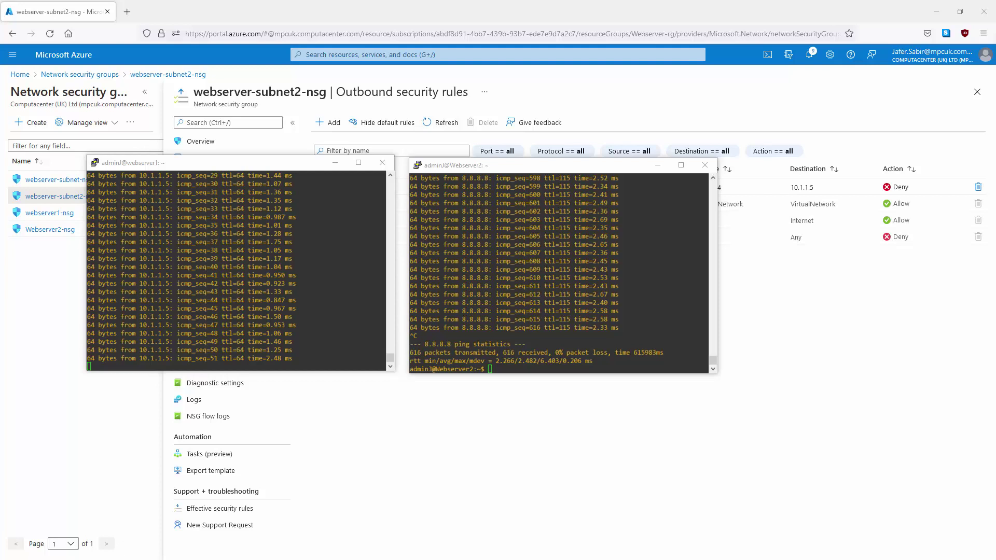
{"action": "type", "text": "ping "}
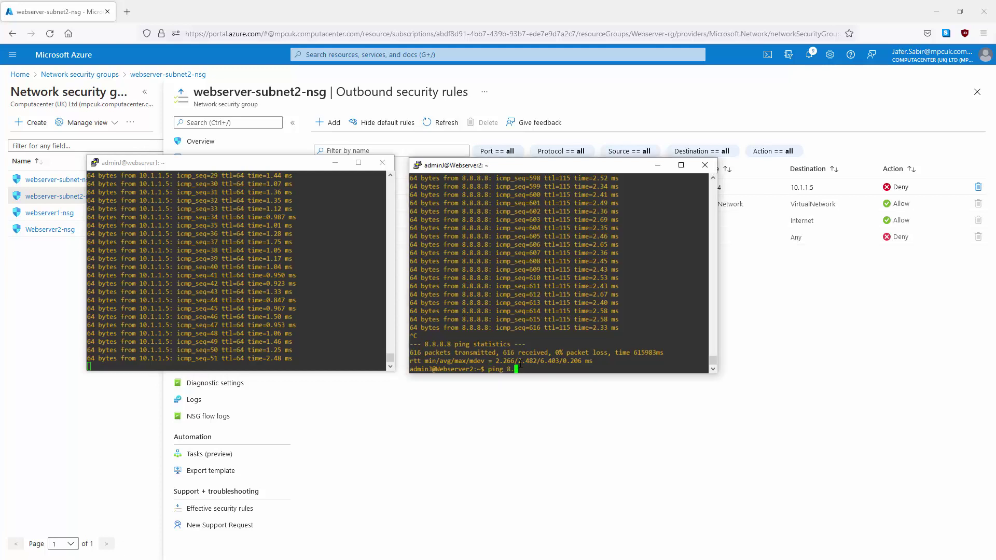
{"action": "type", "text": "10.1.1.4"}
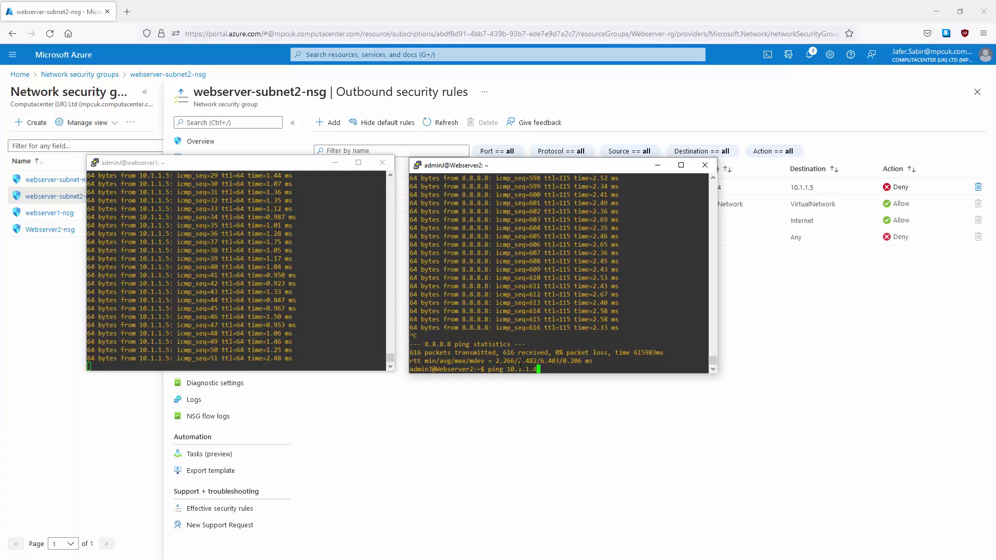
{"action": "key", "text": "Return"}
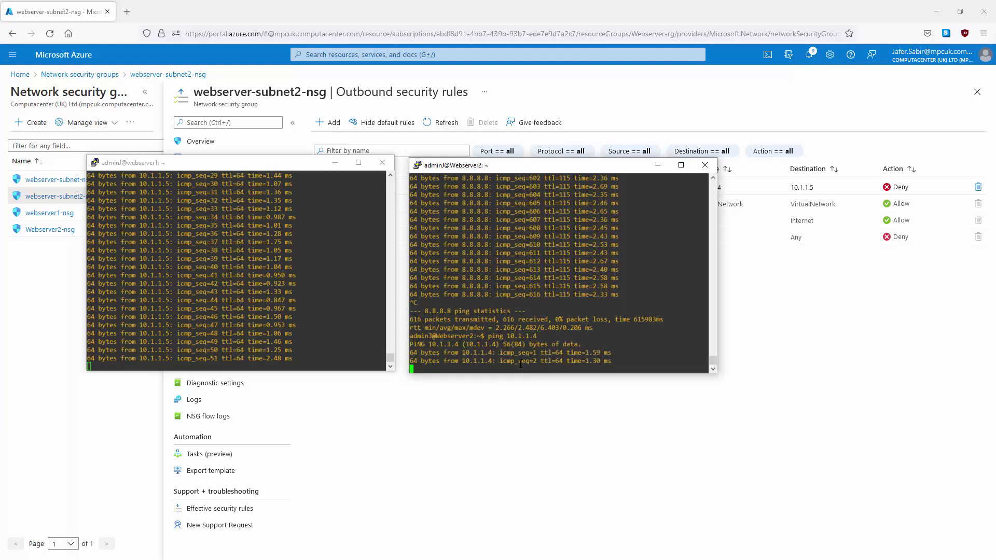
{"action": "key", "text": "ctrl+c"}
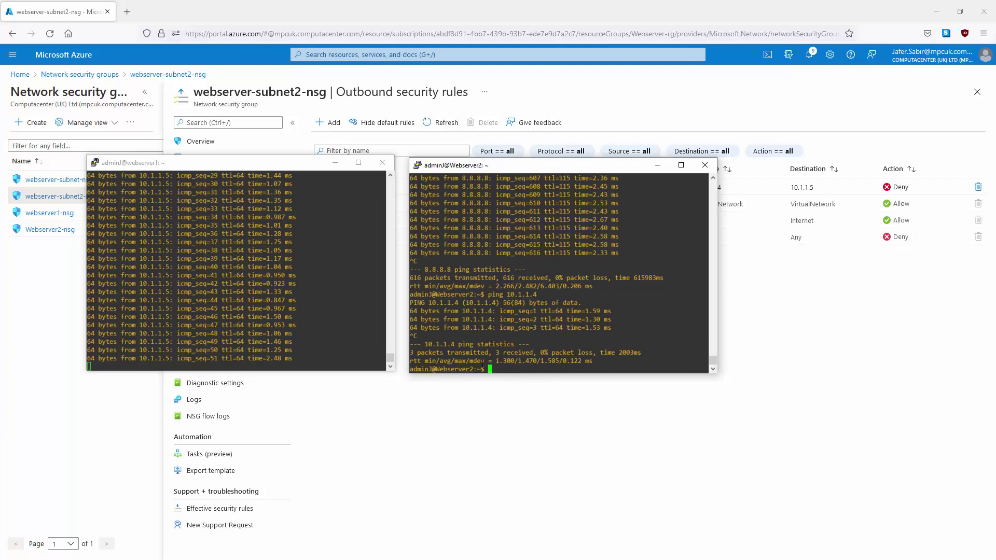
Step: Restart webserver1's ping to 10.1.1.5, which now gets no replies
{"action": "left_click", "coordinate": [254, 362]}
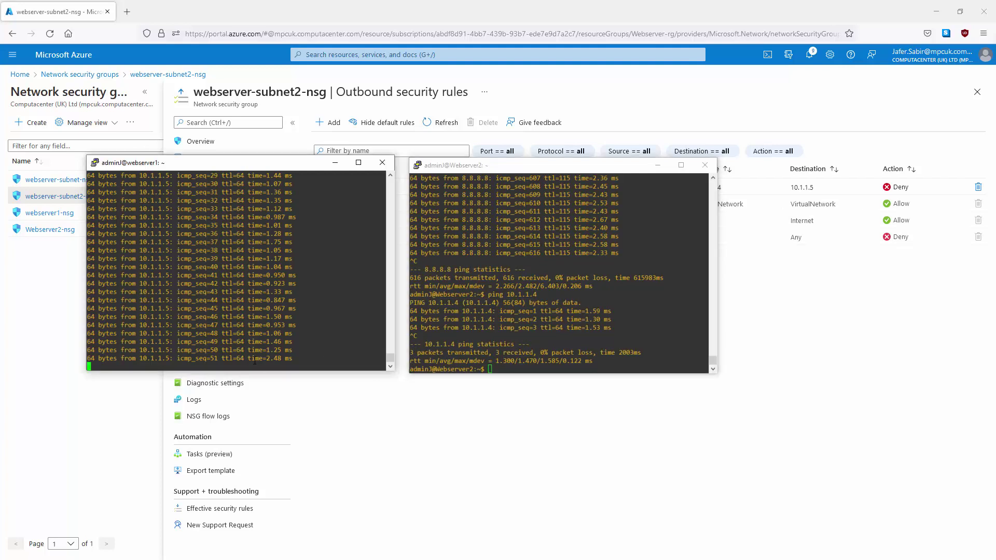
{"action": "key", "text": "ctrl+c"}
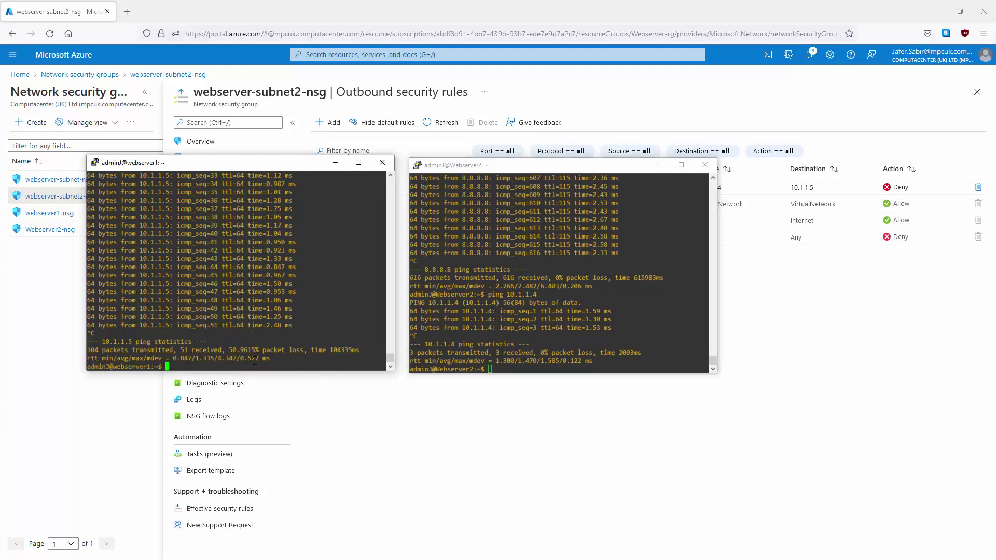
{"action": "type", "text": "ping 10.1.1.5"}
{"action": "key", "text": "Return"}
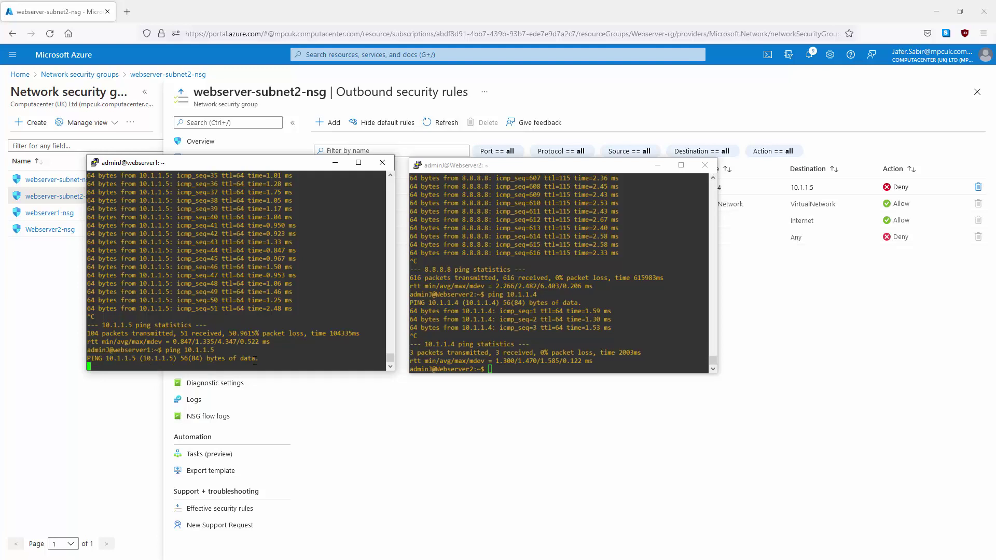
{"action": "key", "text": "alt+Tab"}
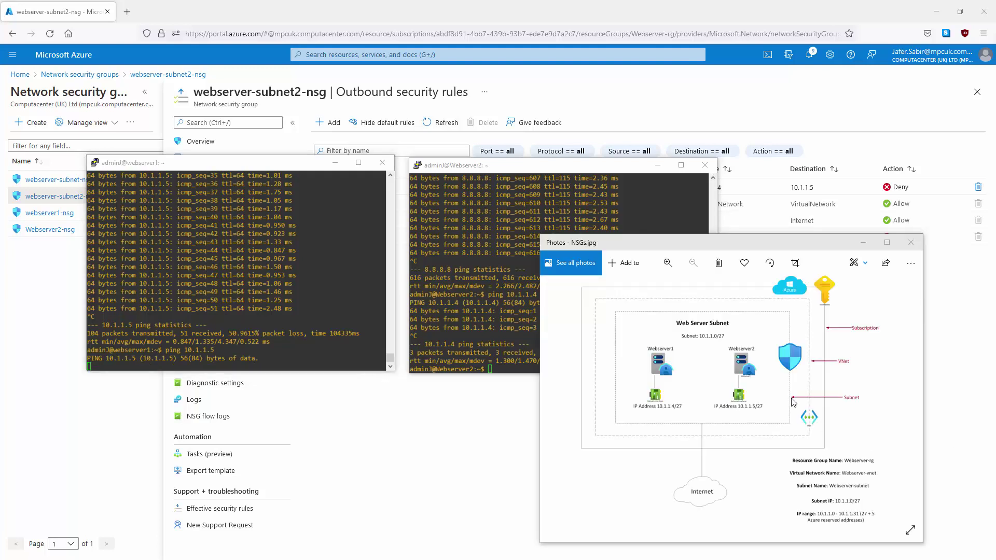